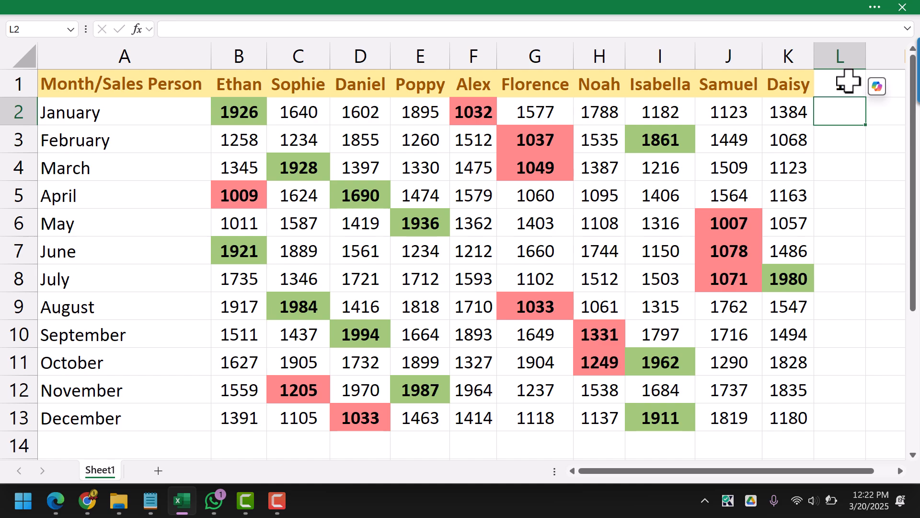
# Set the value in cell L1 to 3
pyautogui.click(849, 81)
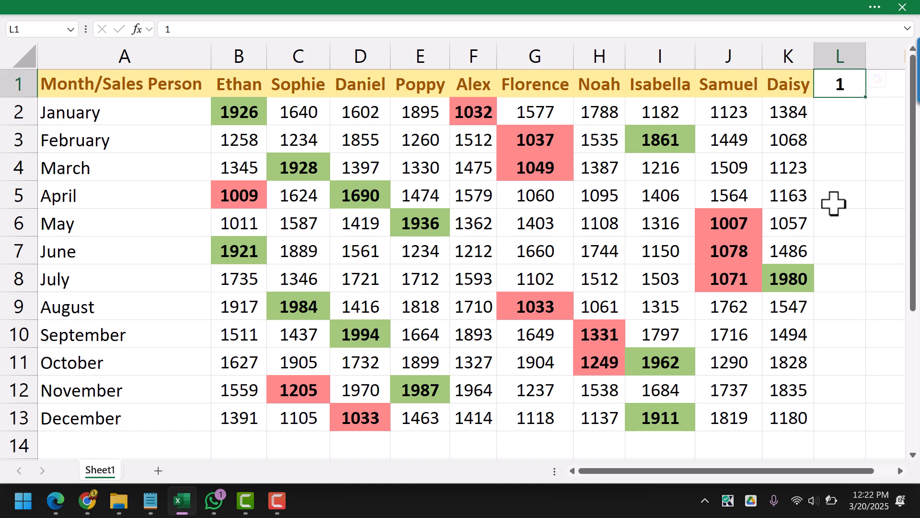
pyautogui.write('3')
pyautogui.press('Return')
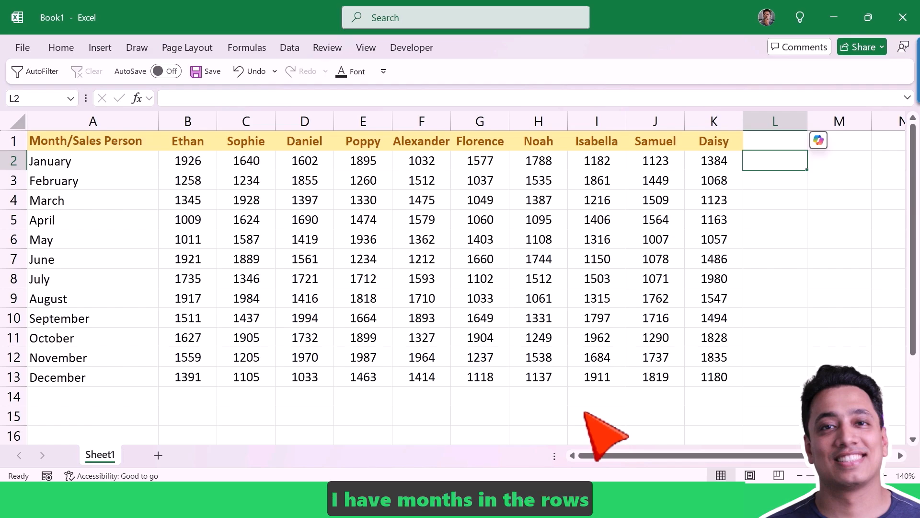
pyautogui.moveTo(182, 141); pyautogui.dragTo(713, 113)
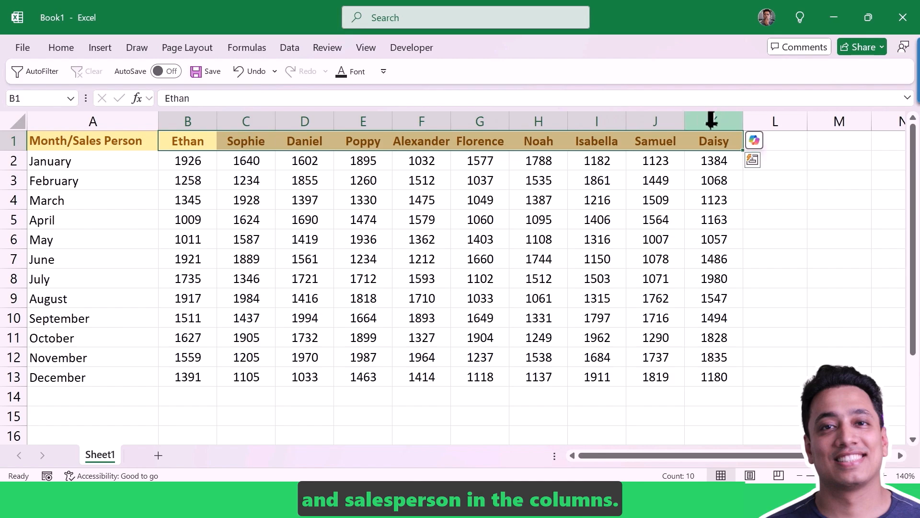
pyautogui.click(597, 239)
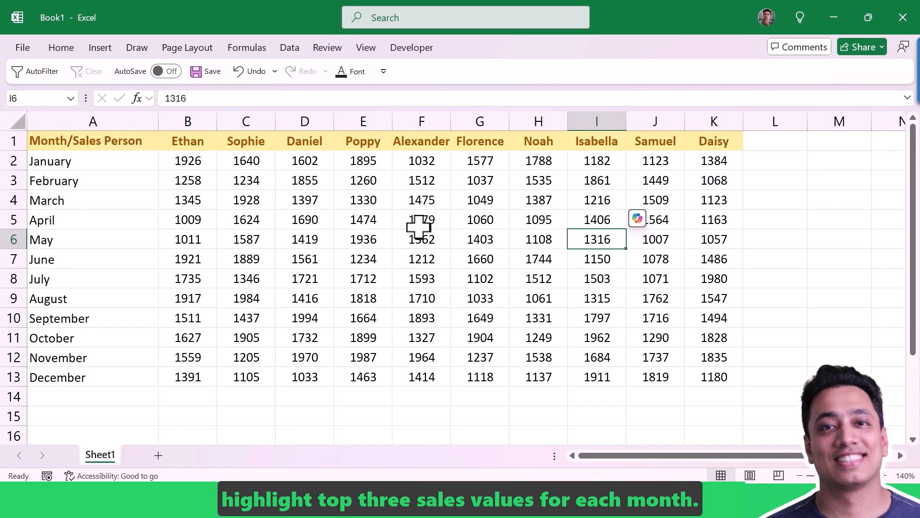
# Enter the formula =LARGE(B2:K2,3) in cell L2 to get January's third-largest sales value
pyautogui.click(770, 161)
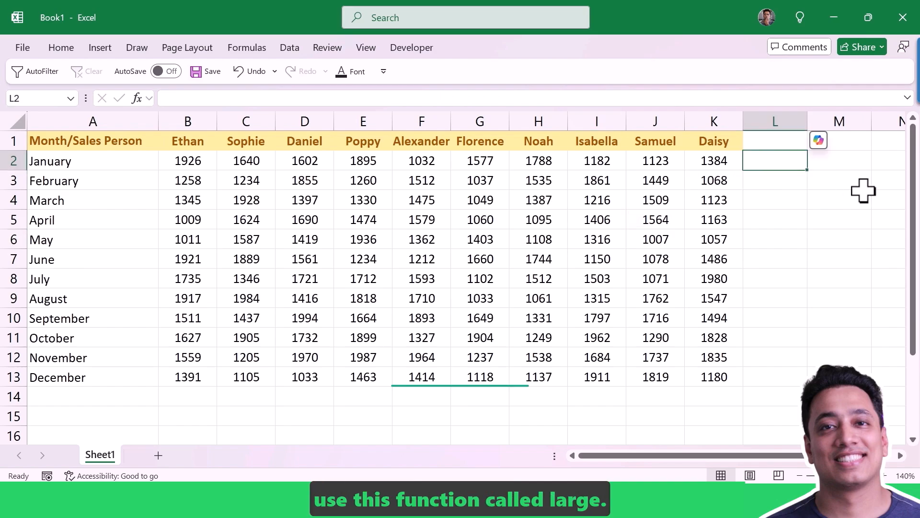
pyautogui.write('=La')
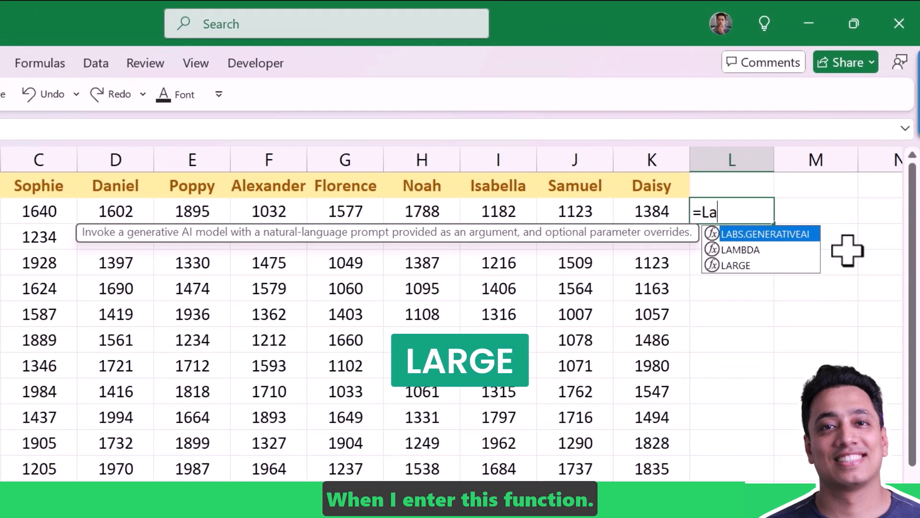
pyautogui.press('Down')
pyautogui.press('Down')
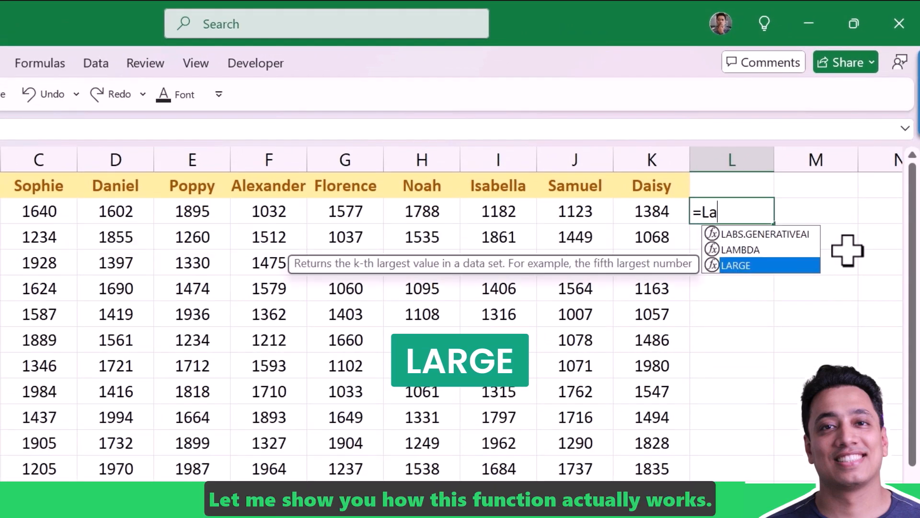
pyautogui.press('Tab')
pyautogui.press('Left')
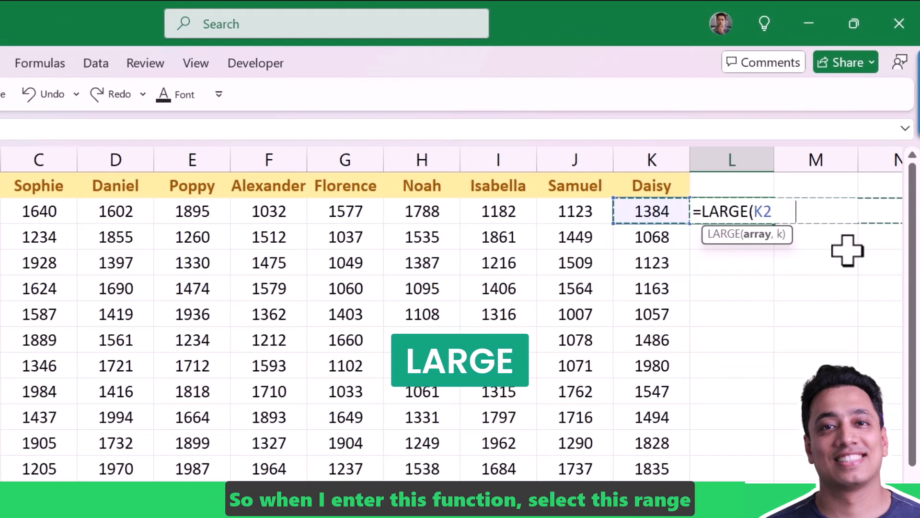
pyautogui.hotkey('ctrl', 'shift', 'Left')
pyautogui.write(',m')
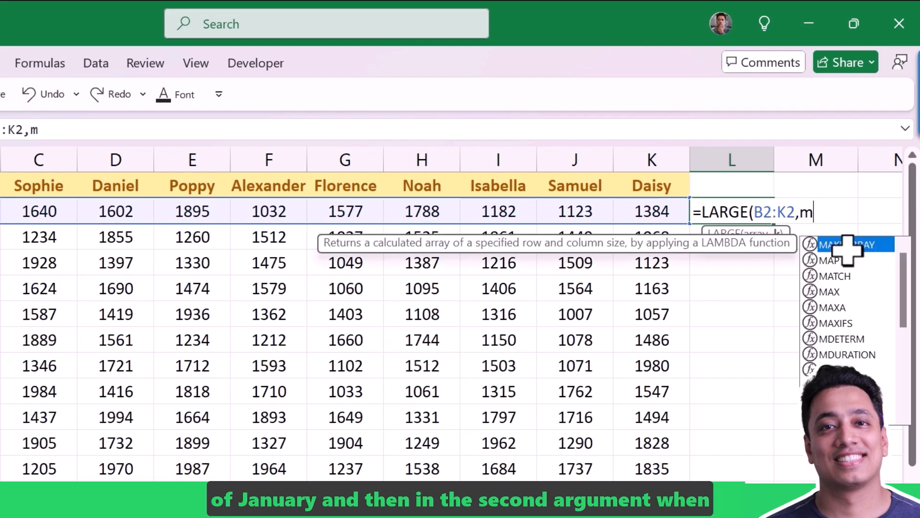
pyautogui.press('BackSpace')
pyautogui.press('BackSpace')
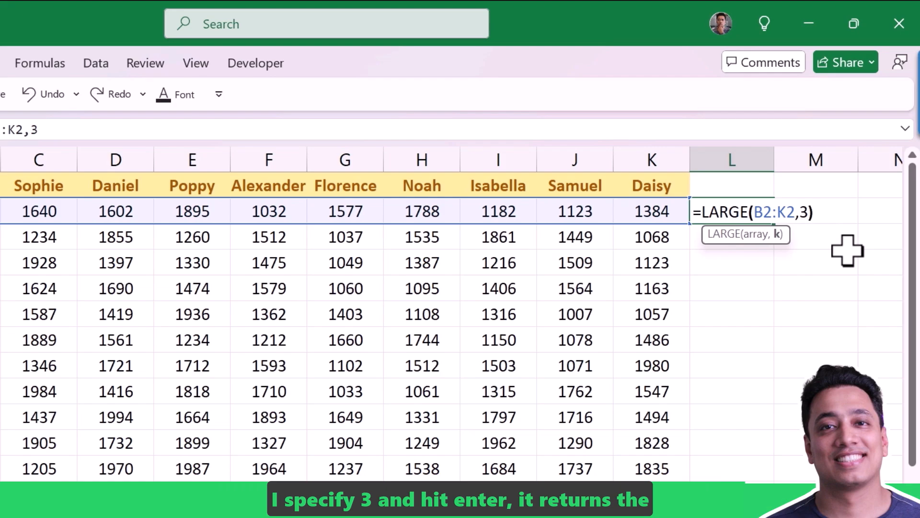
pyautogui.press('Return')
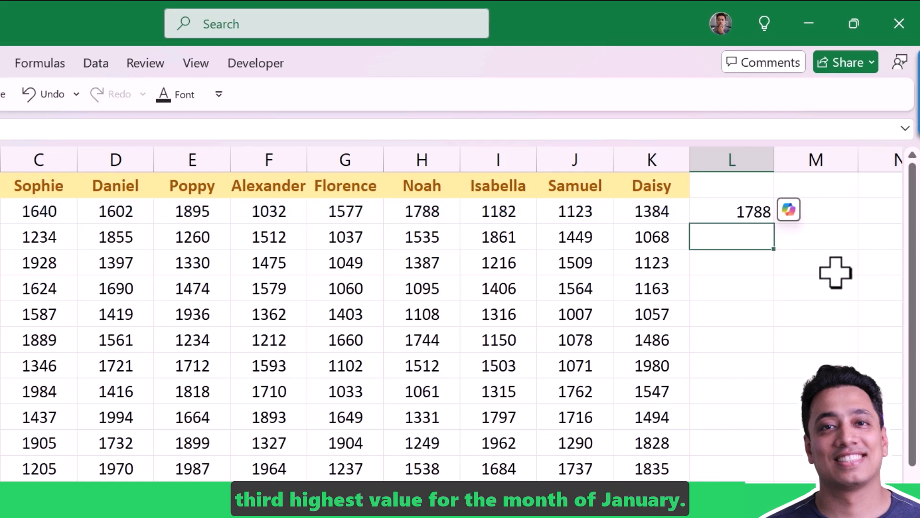
pyautogui.click(419, 215)
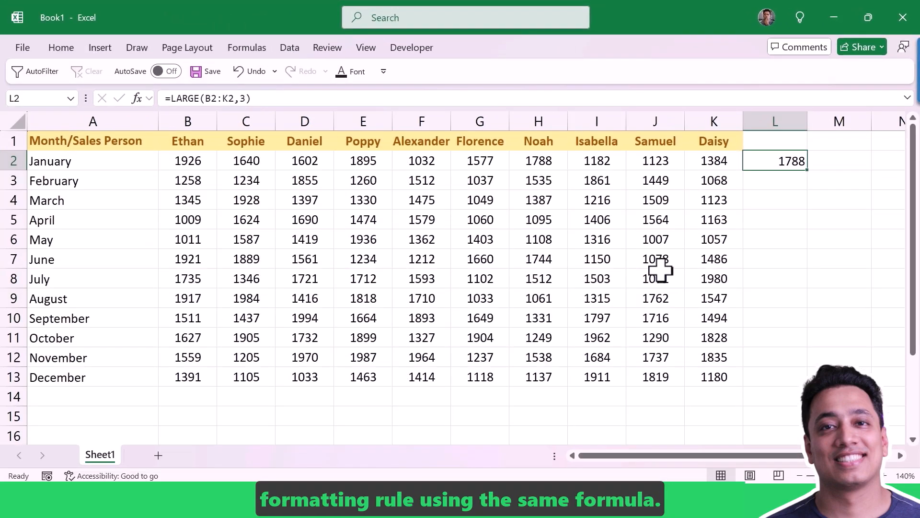
# Create a formula-based conditional formatting rule for B2:K2 with the formula =B2>=LARGE(B2:K2,3)
pyautogui.moveTo(197, 159); pyautogui.dragTo(708, 165)
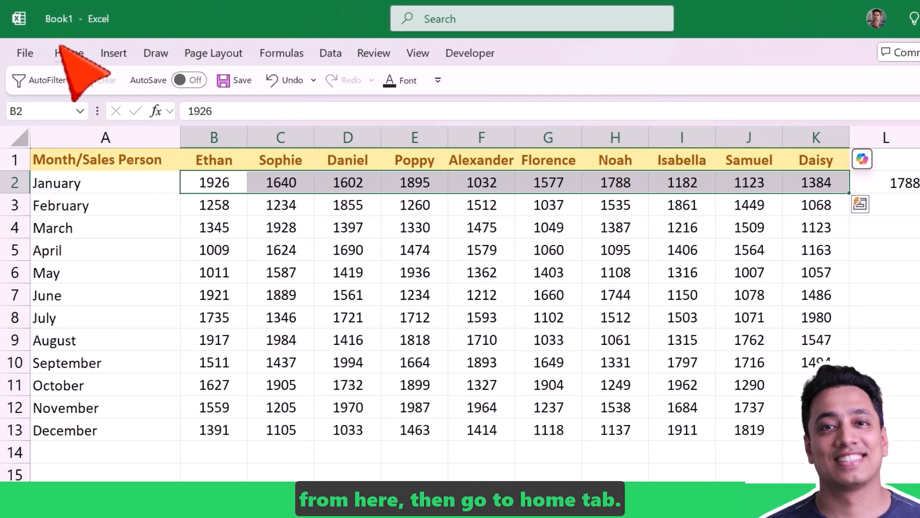
pyautogui.click(61, 48)
pyautogui.click(565, 93)
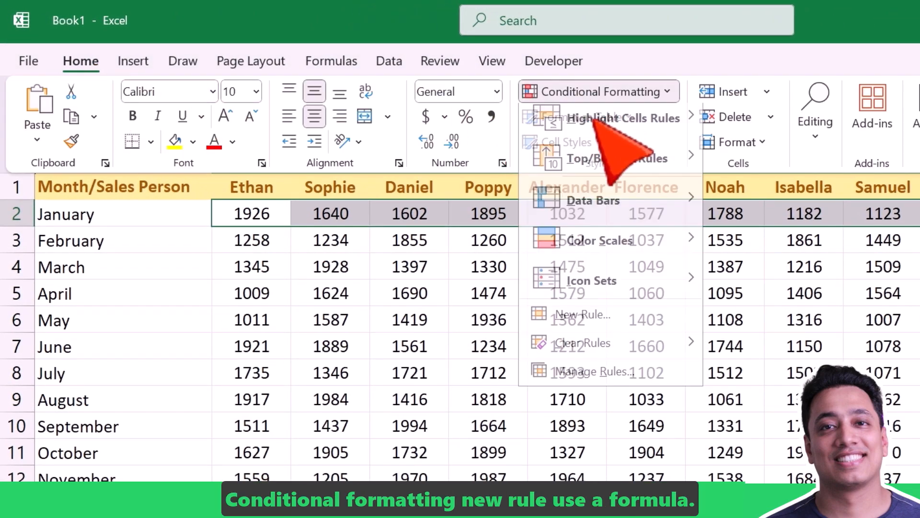
pyautogui.click(590, 323)
pyautogui.click(475, 219)
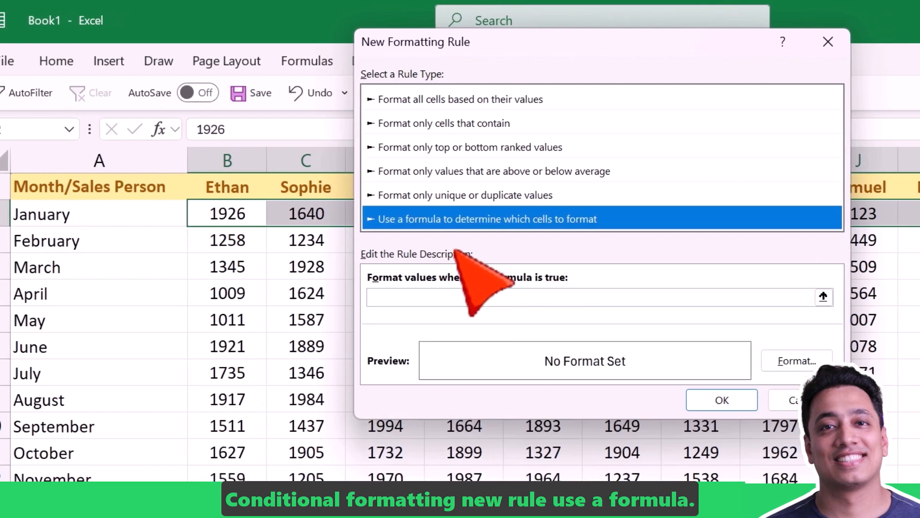
pyautogui.click(380, 290)
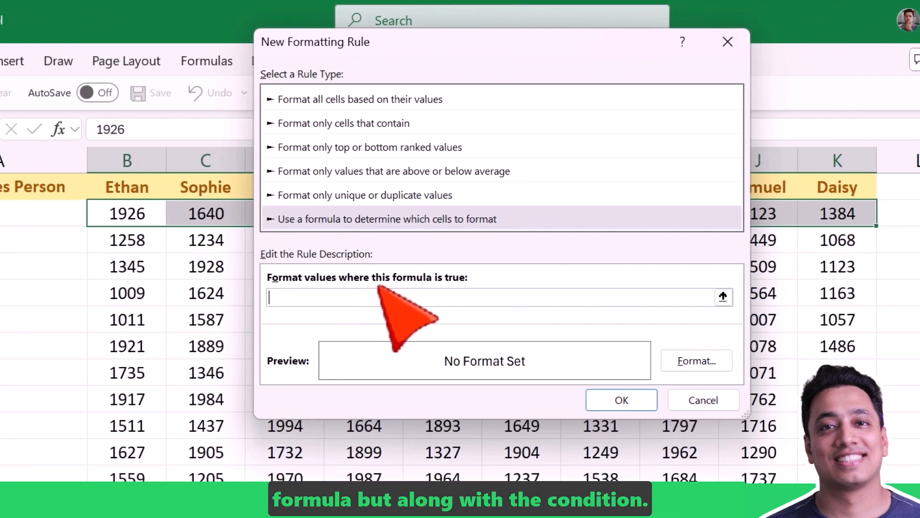
pyautogui.write('=')
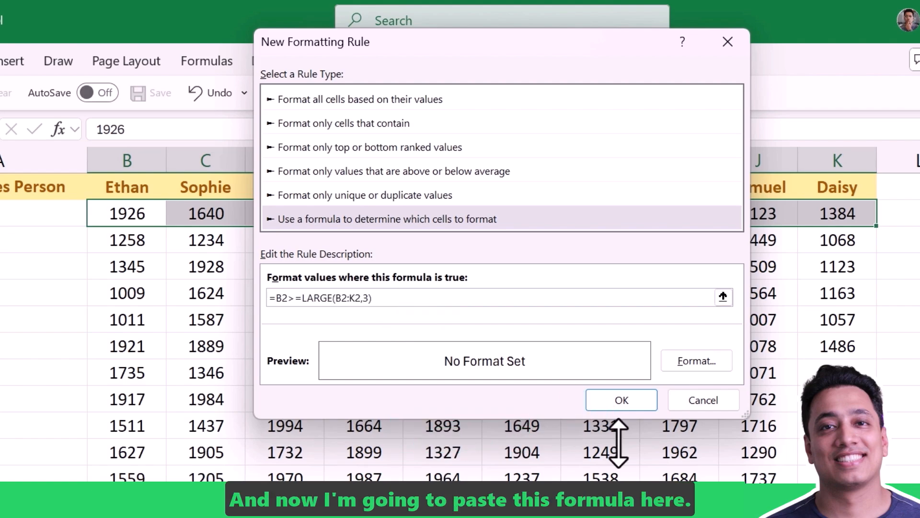
# Lock the columns of the LARGE range in the rule formula so it reads =B2>=LARGE($B2:$K2,3)
pyautogui.click(335, 298)
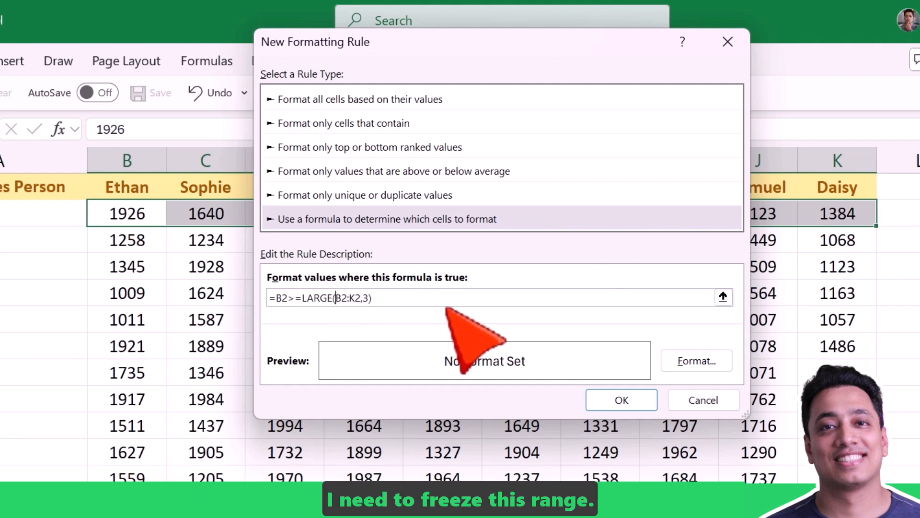
pyautogui.write('$')
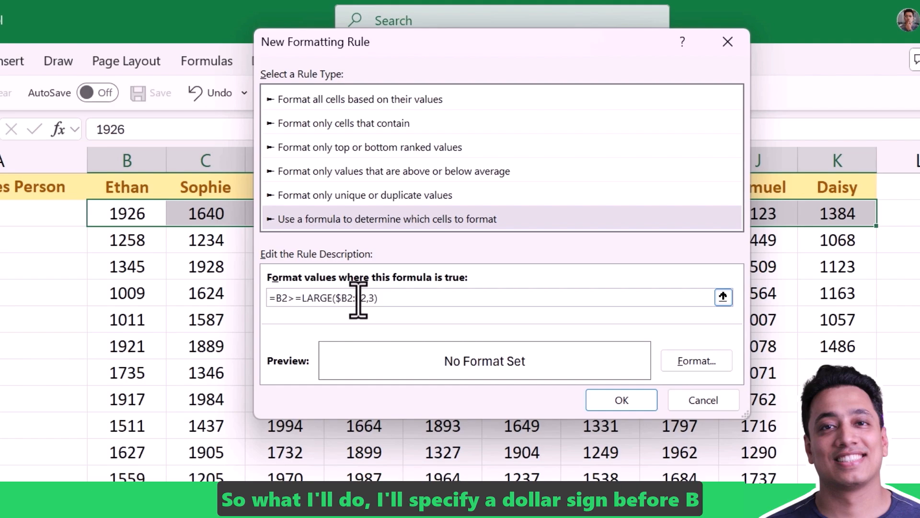
pyautogui.press('Left')
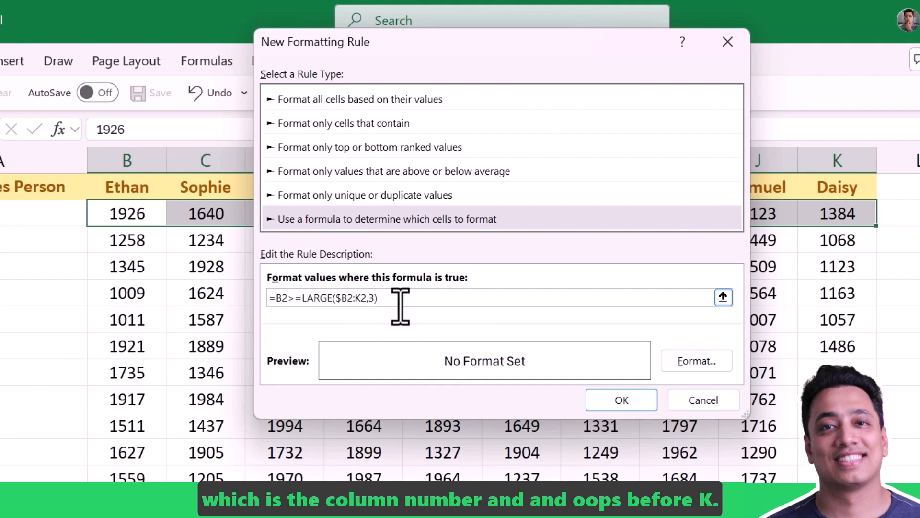
pyautogui.click(357, 299)
pyautogui.write('$')
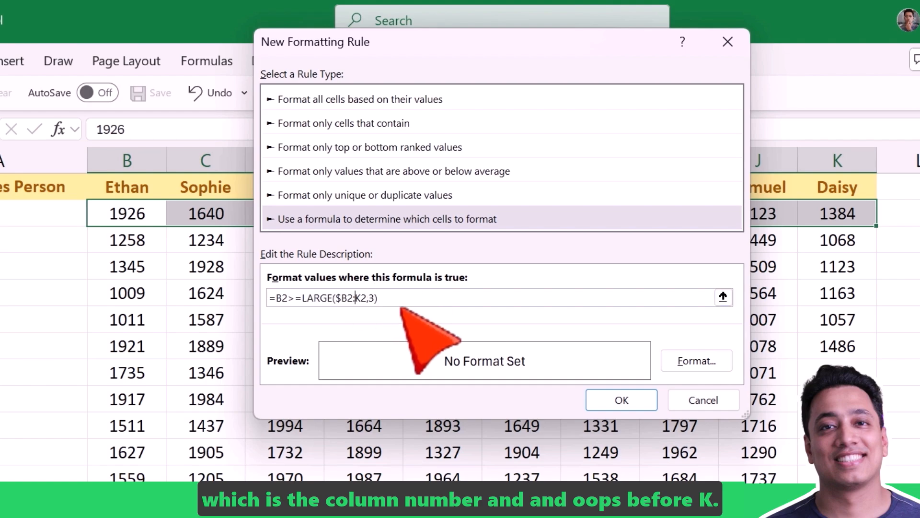
# Give the rule a light green fill and bold font style, and apply it to the January row
pyautogui.click(685, 360)
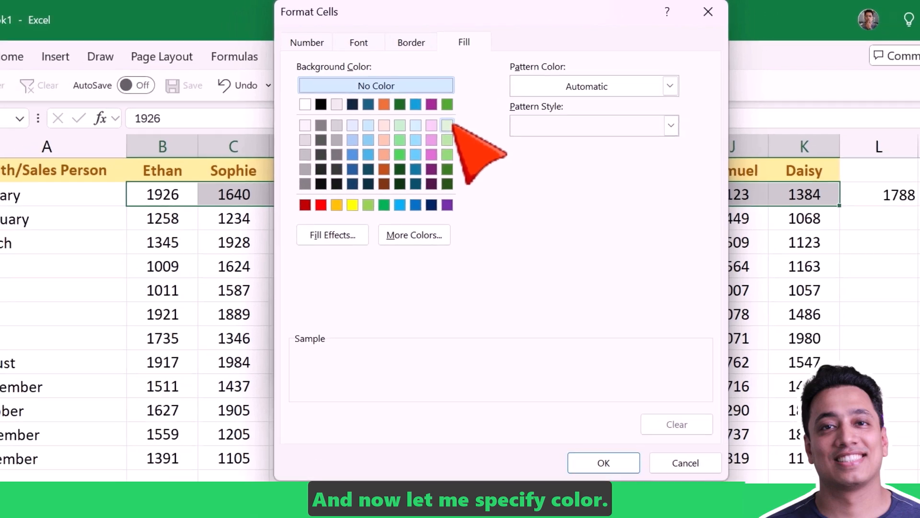
pyautogui.click(443, 136)
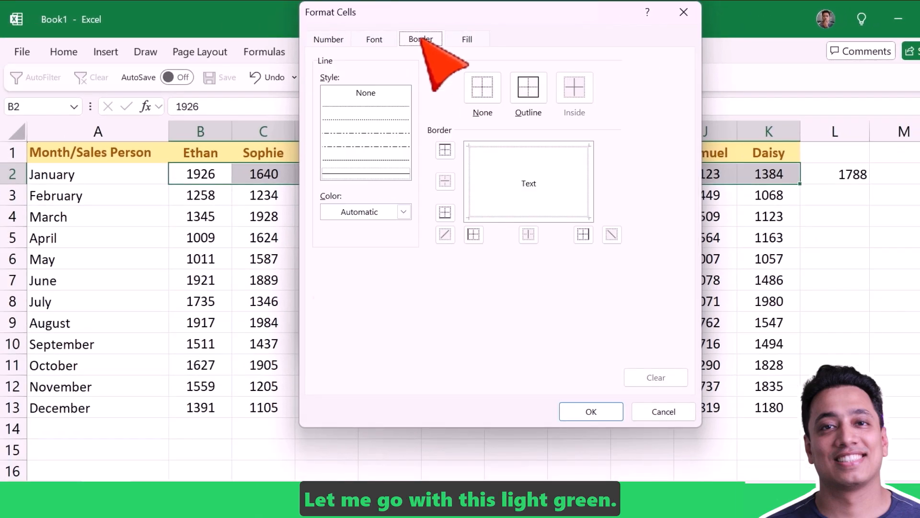
pyautogui.click(377, 39)
pyautogui.click(507, 114)
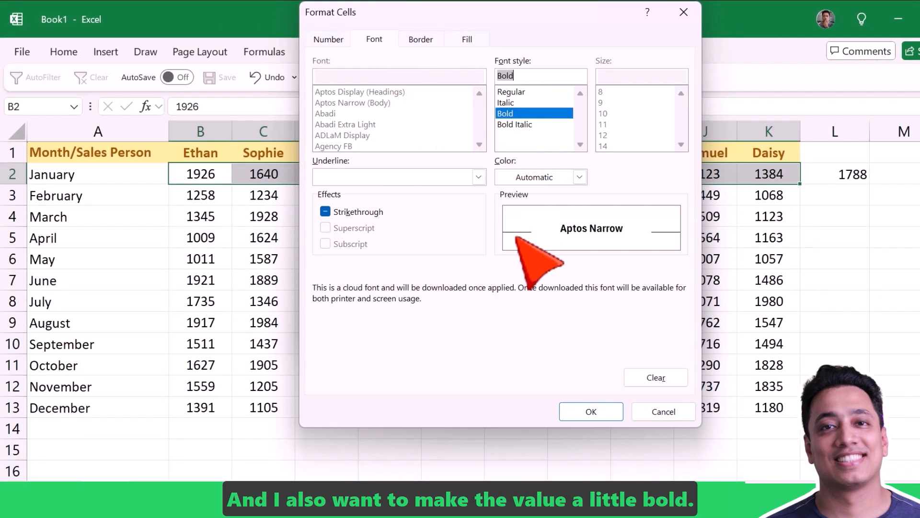
pyautogui.click(590, 411)
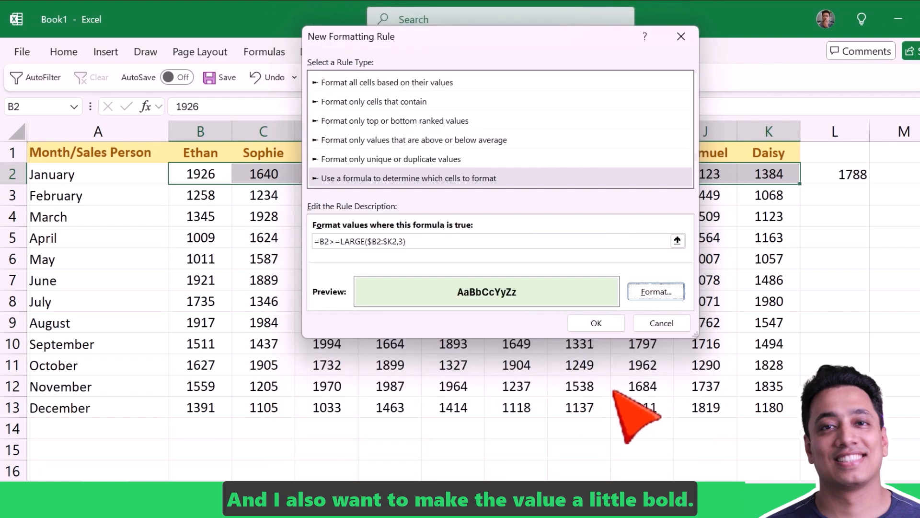
pyautogui.click(596, 323)
pyautogui.click(571, 342)
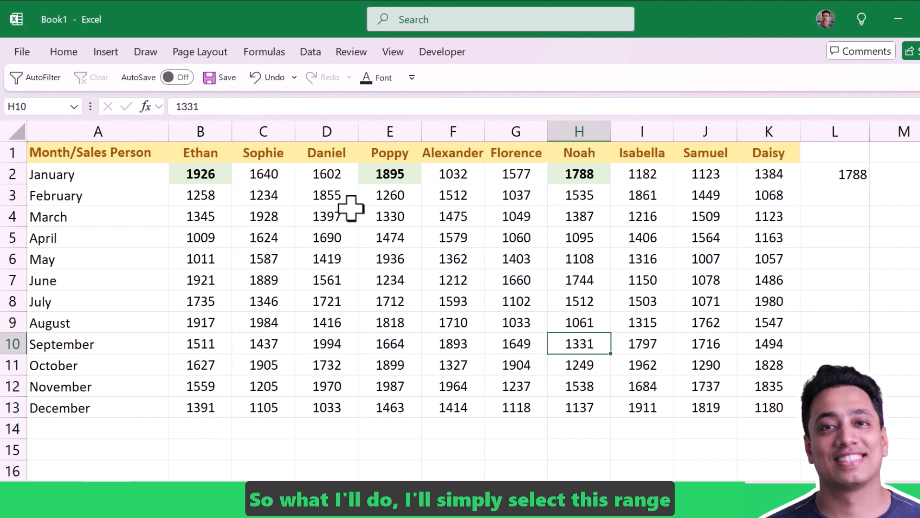
# Copy the formatting of B2:K2 to the remaining months in B3:K13 with Format Painter
pyautogui.moveTo(206, 174); pyautogui.dragTo(776, 185)
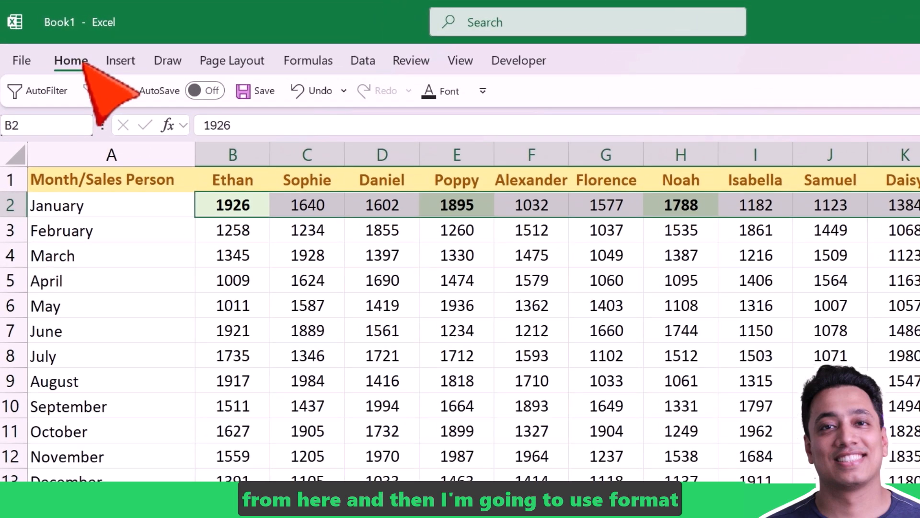
pyautogui.click(84, 64)
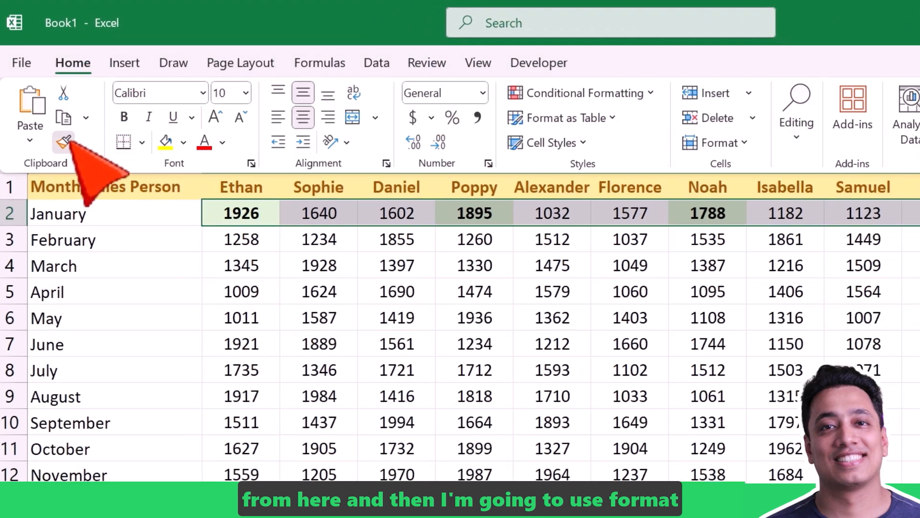
pyautogui.click(66, 140)
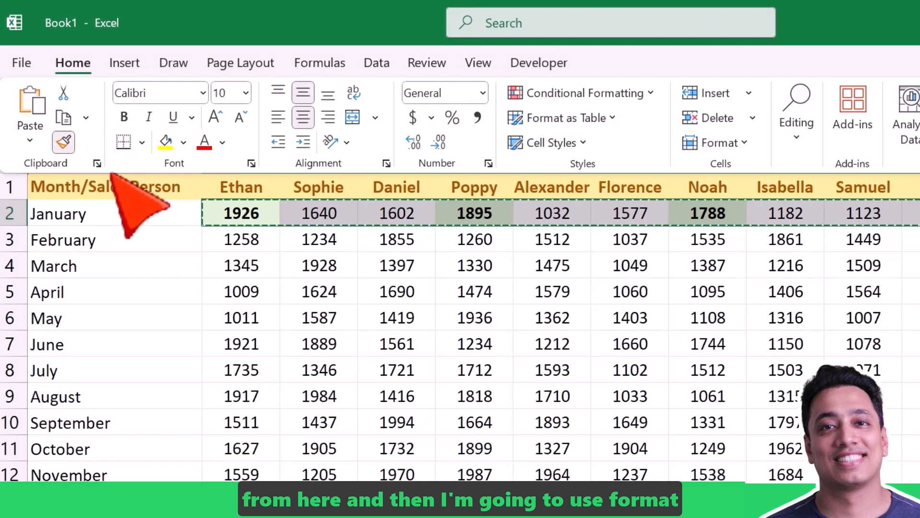
pyautogui.moveTo(241, 239)
pyautogui.mouseDown()
pyautogui.moveTo(676, 255)
pyautogui.moveTo(910, 246)
pyautogui.moveTo(918, 378)
pyautogui.mouseUp()
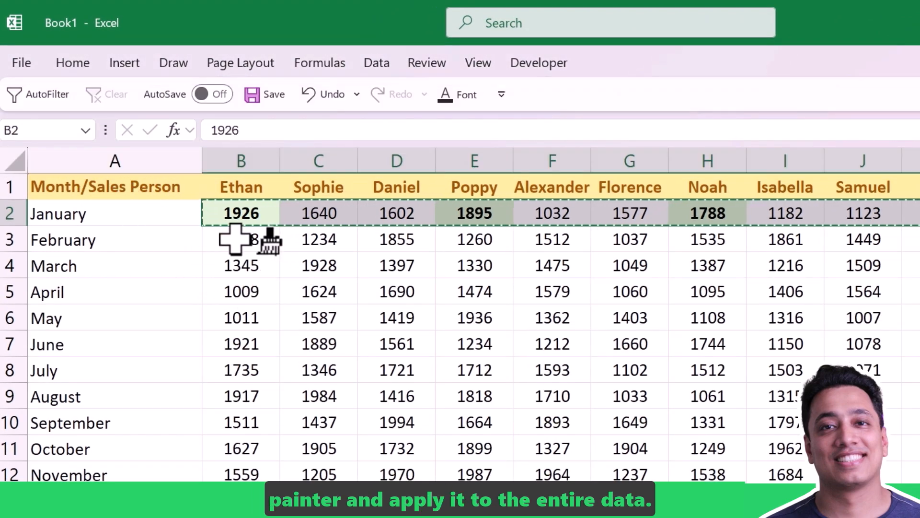
pyautogui.moveTo(835, 332); pyautogui.dragTo(830, 434)
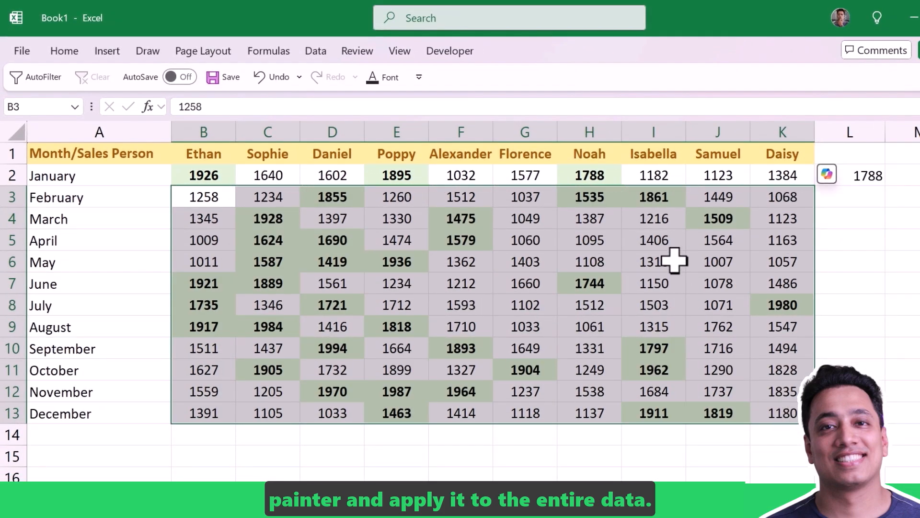
# Delete the helper LARGE formula from cell L2
pyautogui.click(858, 177)
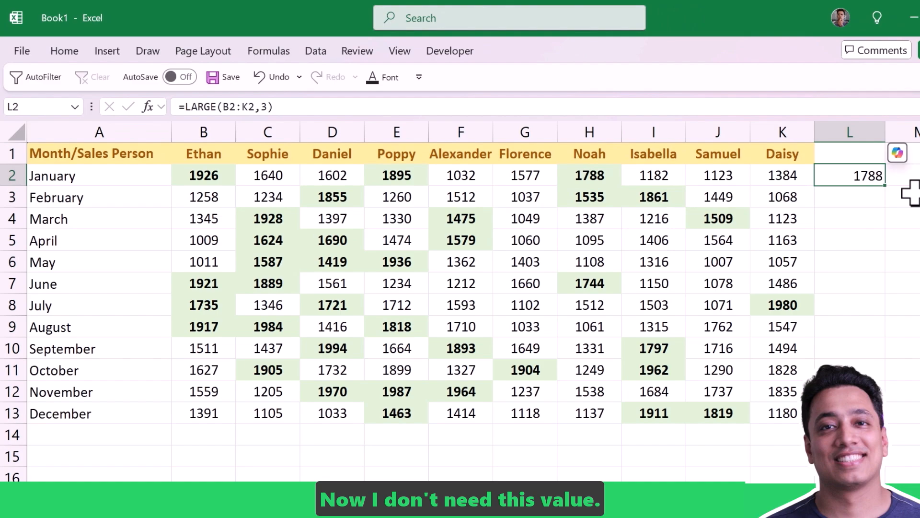
pyautogui.press('Delete')
pyautogui.press('Left')
pyautogui.press('Left')
pyautogui.press('Left')
pyautogui.press('Left')
pyautogui.press('Left')
pyautogui.press('Left')
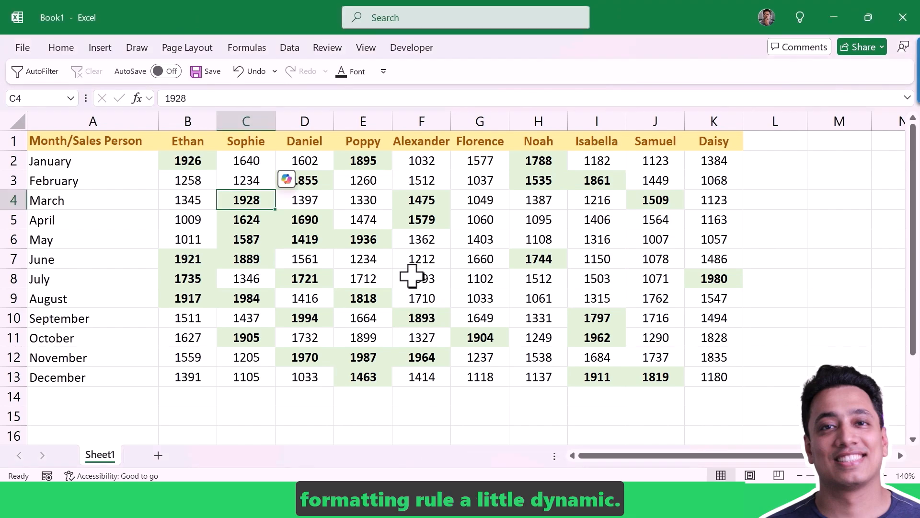
# Replace the fixed rank 3 in the LARGE formula of the January row's conditional formatting rule with a reference to cell L1
pyautogui.moveTo(189, 161); pyautogui.dragTo(713, 160)
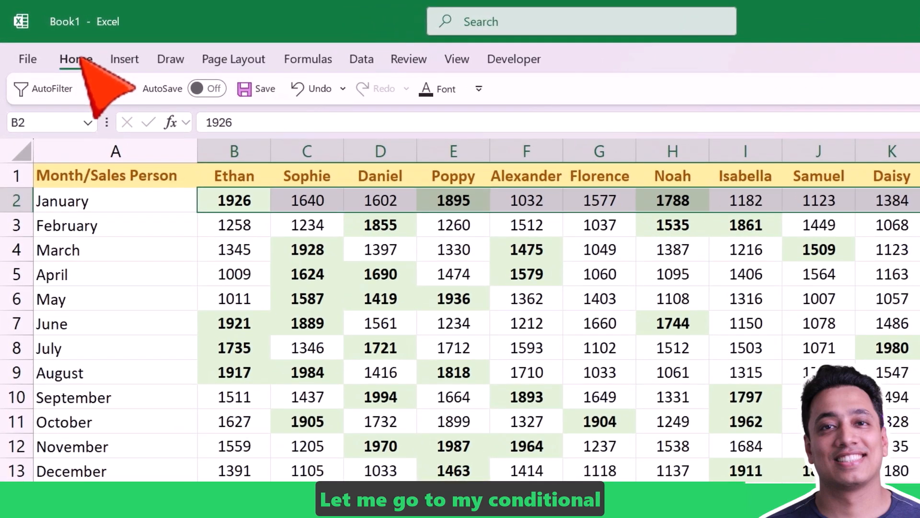
pyautogui.click(61, 47)
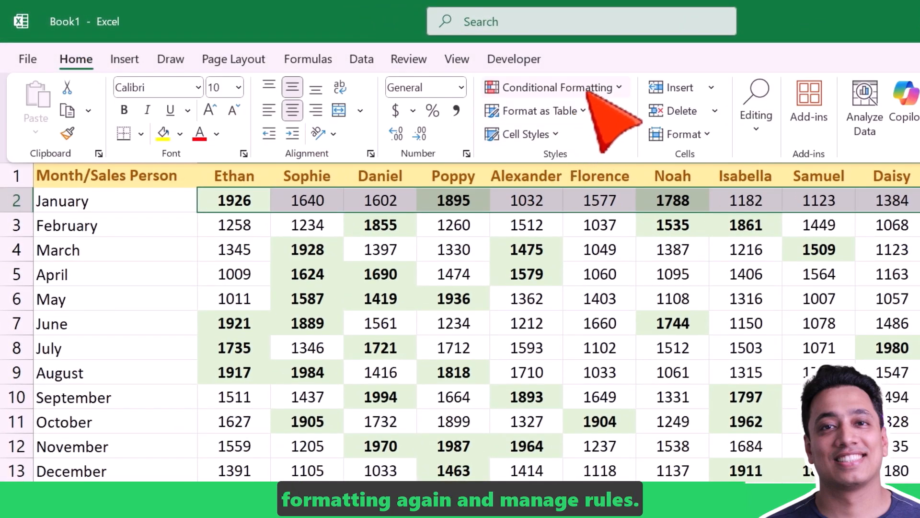
pyautogui.click(590, 91)
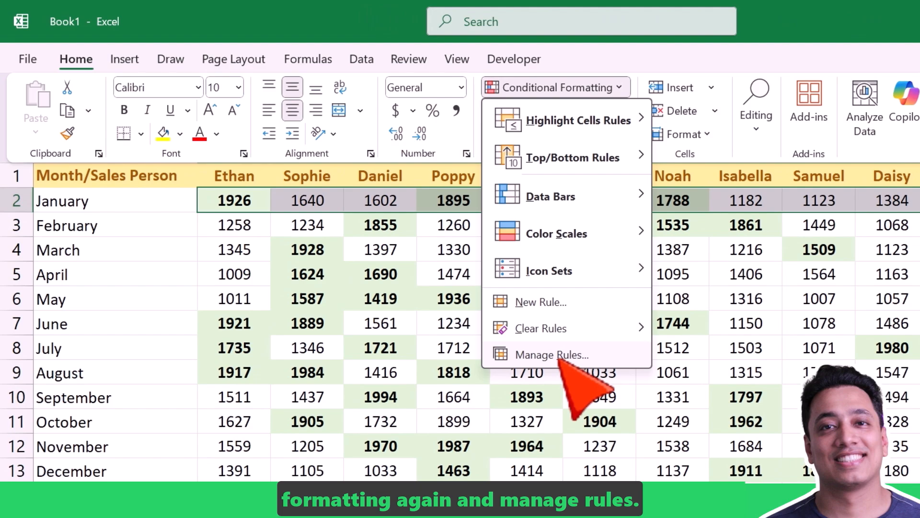
pyautogui.click(559, 359)
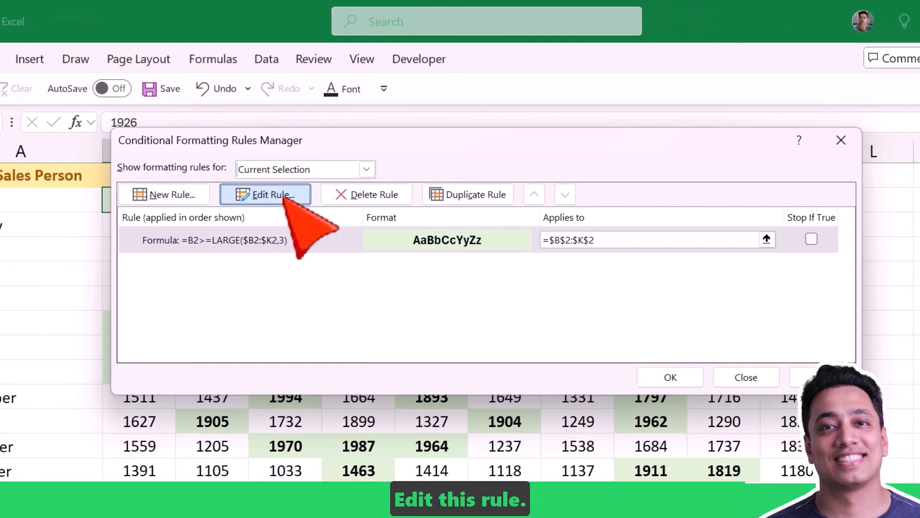
pyautogui.click(289, 197)
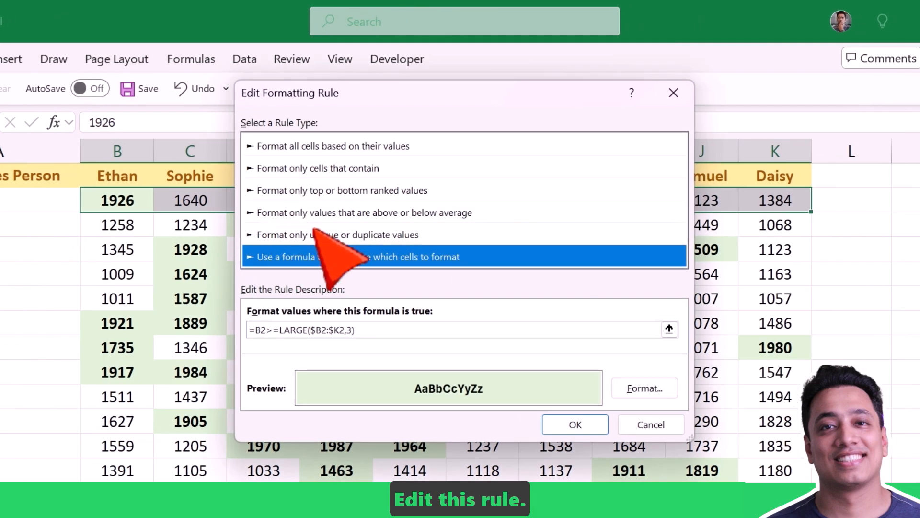
pyautogui.click(354, 330)
pyautogui.press('BackSpace')
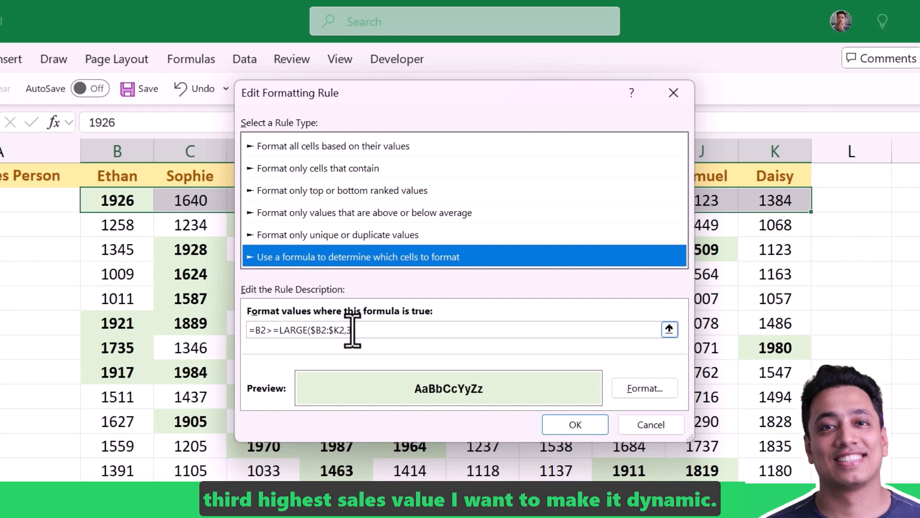
pyautogui.click(351, 330)
pyautogui.write('3')
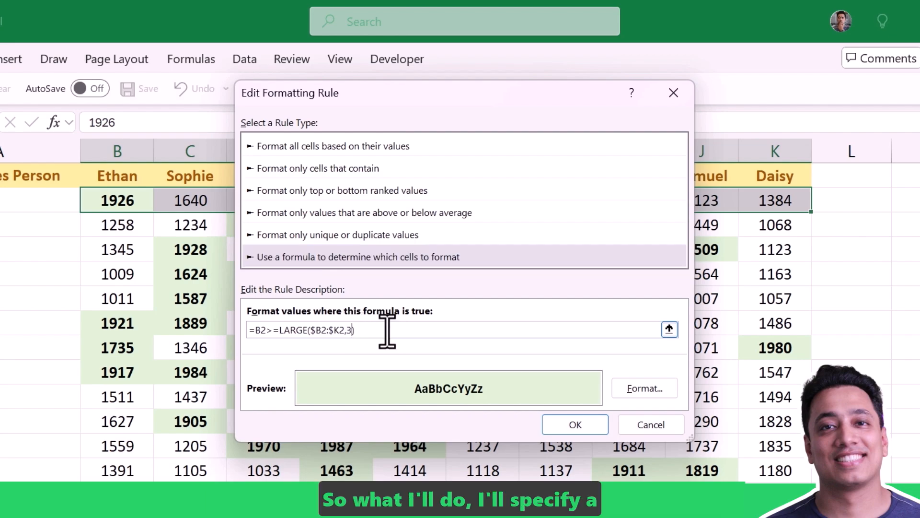
pyautogui.press('BackSpace')
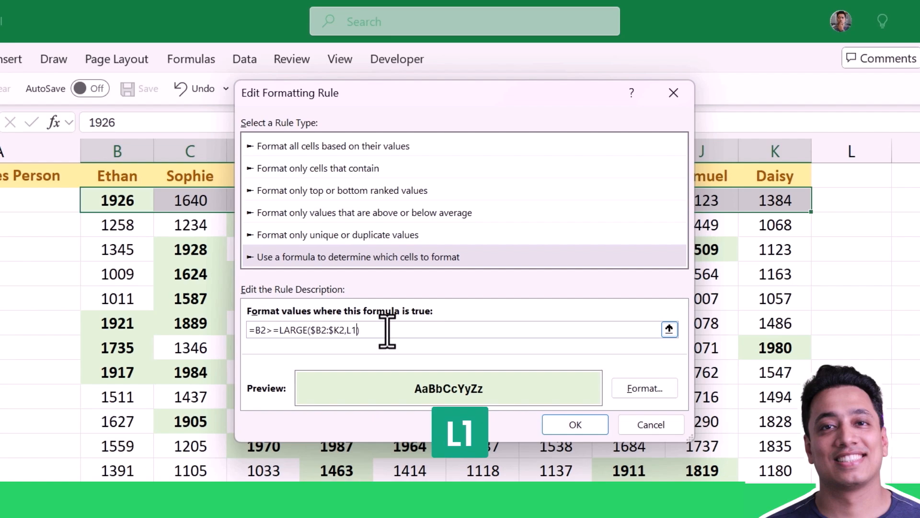
pyautogui.write('L1')
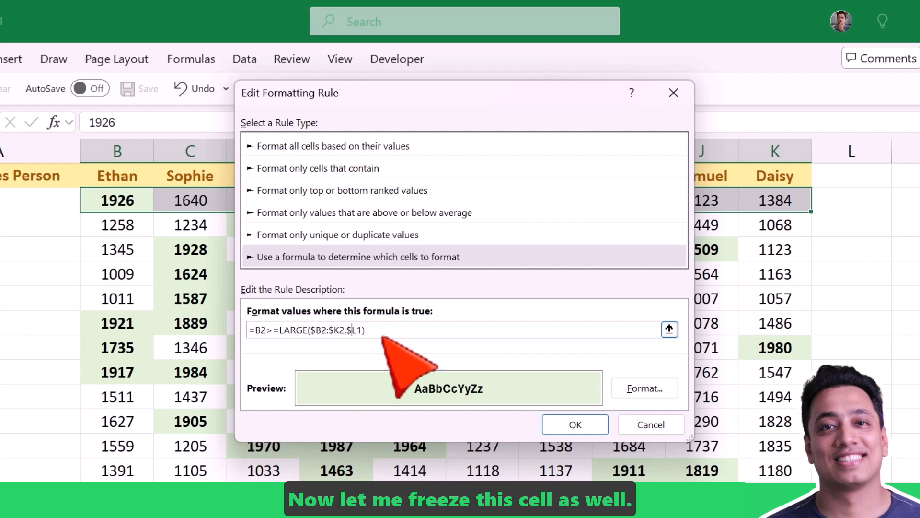
pyautogui.write('$')
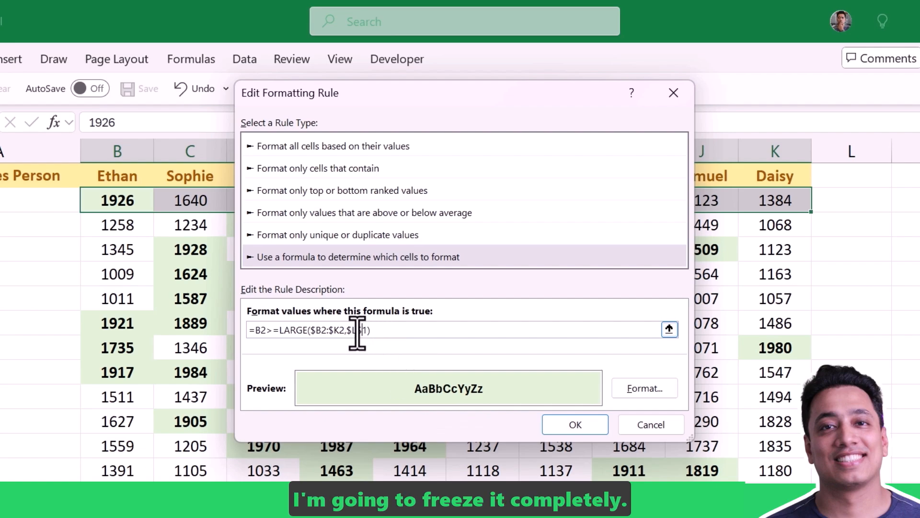
# Make the rank reference absolute so the rule reads =B2>=LARGE($B2:$K2,$L$1), and apply the edited rule
pyautogui.click(575, 425)
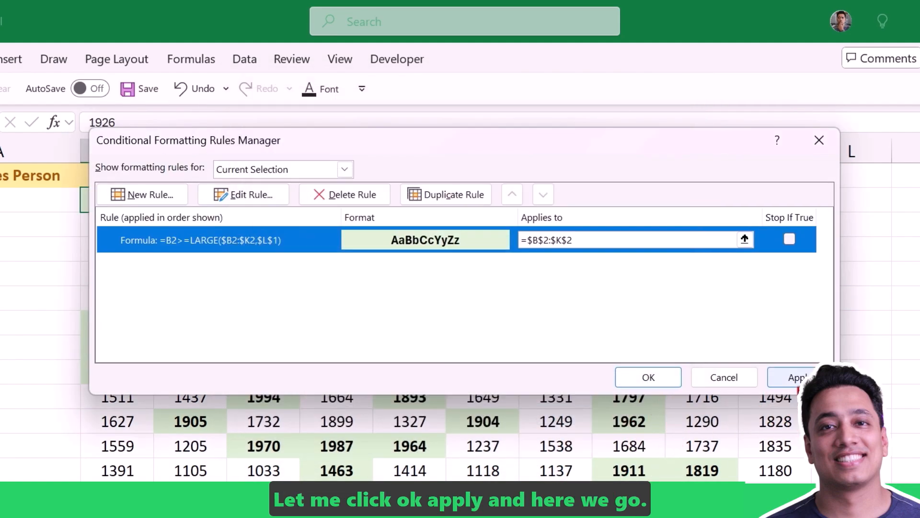
pyautogui.click(649, 378)
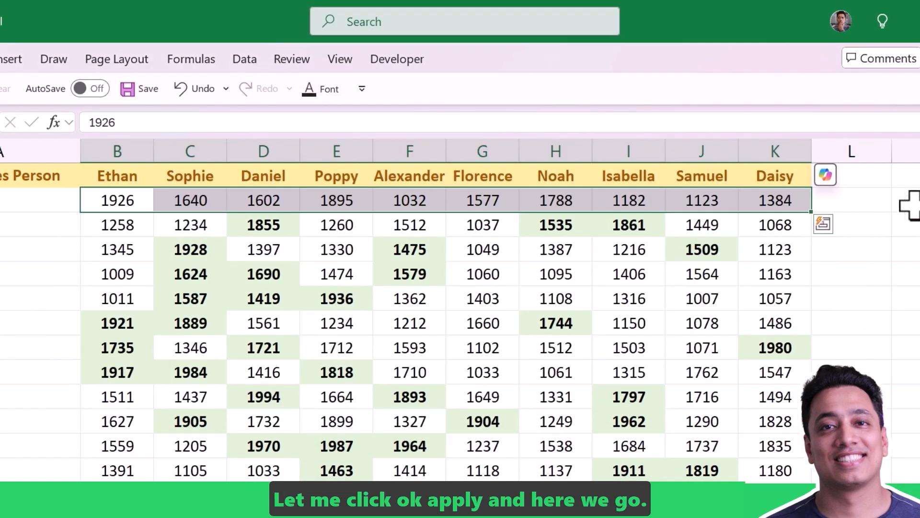
# Test the dynamic rule by entering 3, 2 and finally 1 in cell L1
pyautogui.click(877, 175)
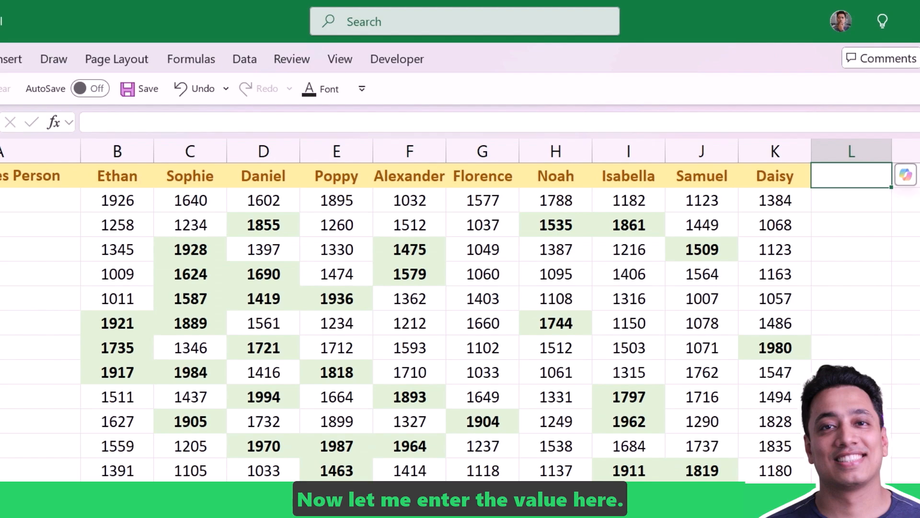
pyautogui.write('3')
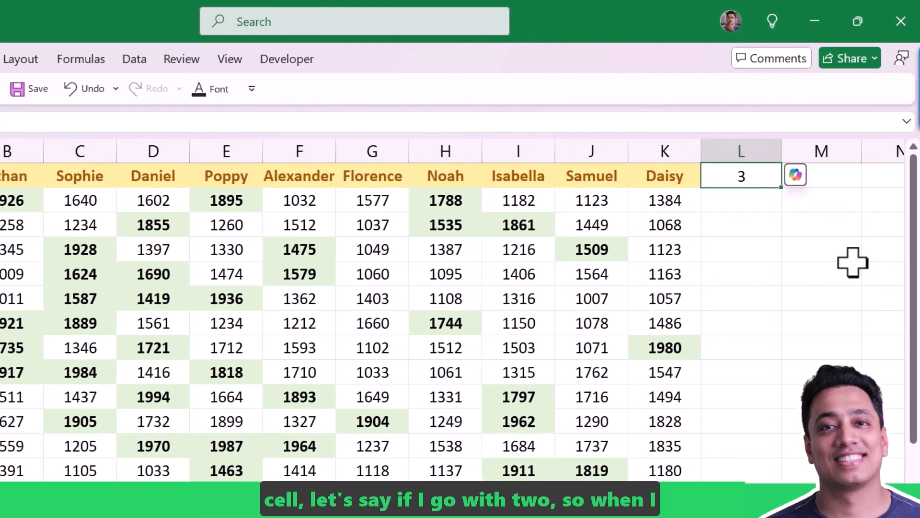
pyautogui.write('2')
pyautogui.press('Return')
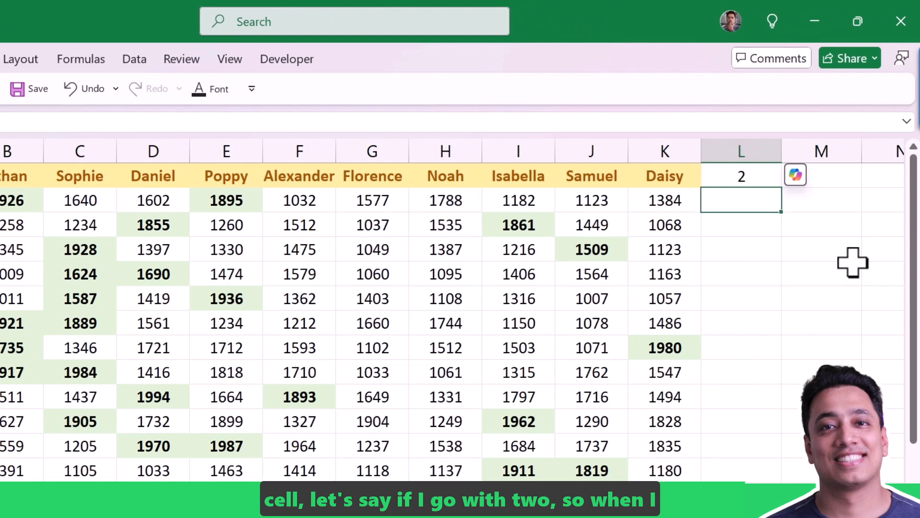
pyautogui.hotkey('ctrl', 'z')
pyautogui.write('2')
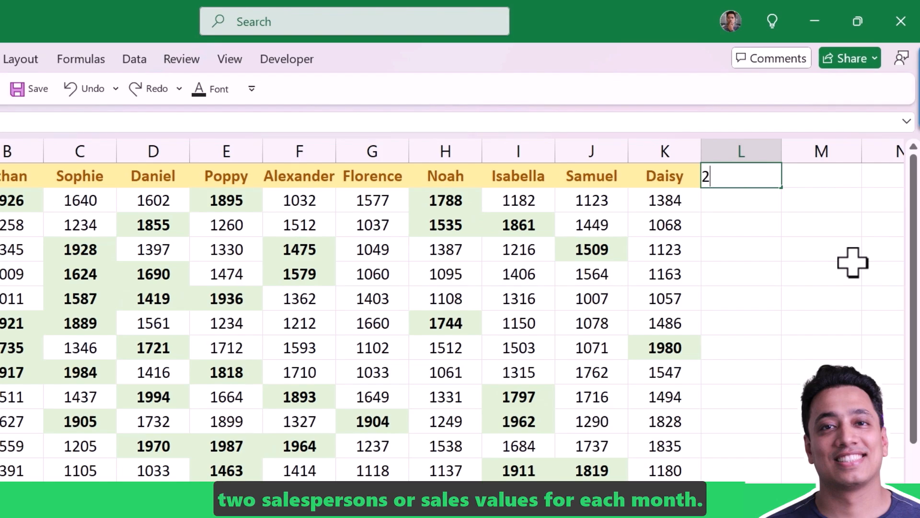
pyautogui.hotkey('ctrl', 'Return')
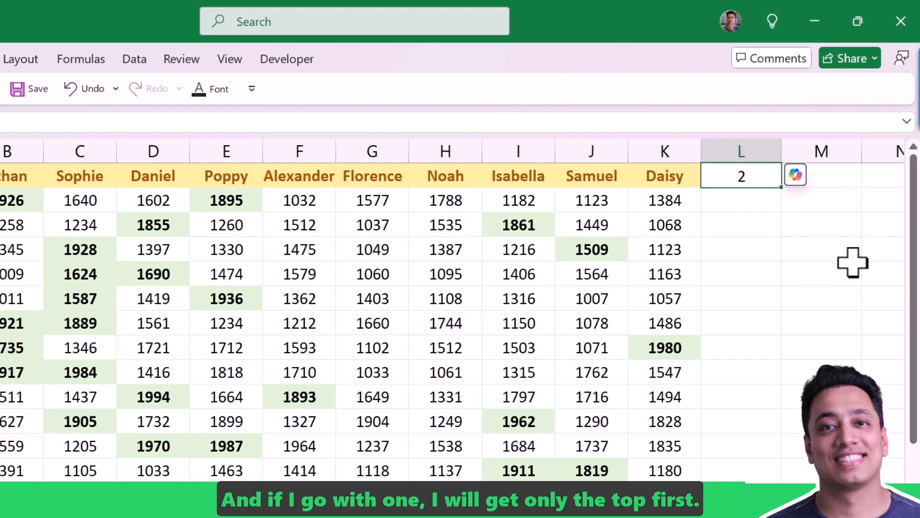
pyautogui.write('1')
pyautogui.press('Return')
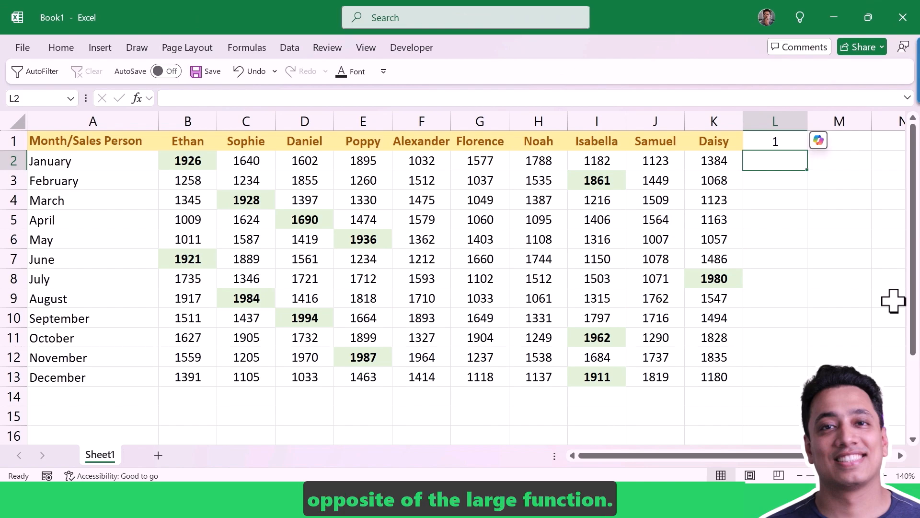
# Enter the formula =SMALL(B2:K2,1) in cell L2 to find January's lowest sales value
pyautogui.write('=Sm')
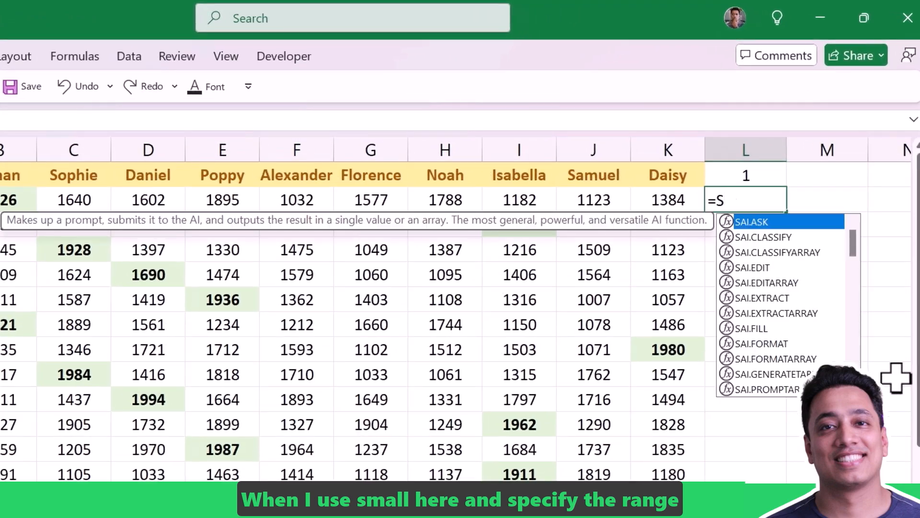
pyautogui.press('Tab')
pyautogui.press('Left')
pyautogui.press('Left')
pyautogui.press('Right')
pyautogui.hotkey('ctrl', 'shift', 'Left')
pyautogui.hotkey('shift', 'Right')
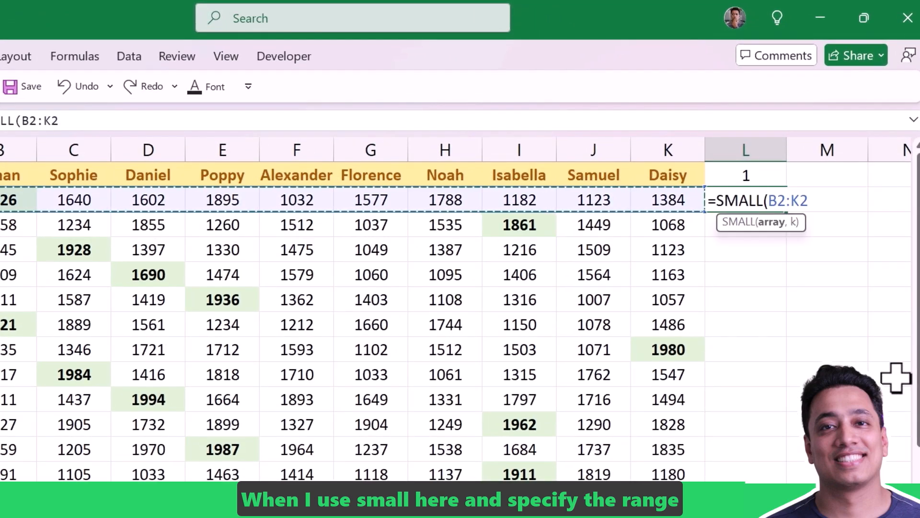
pyautogui.write(',')
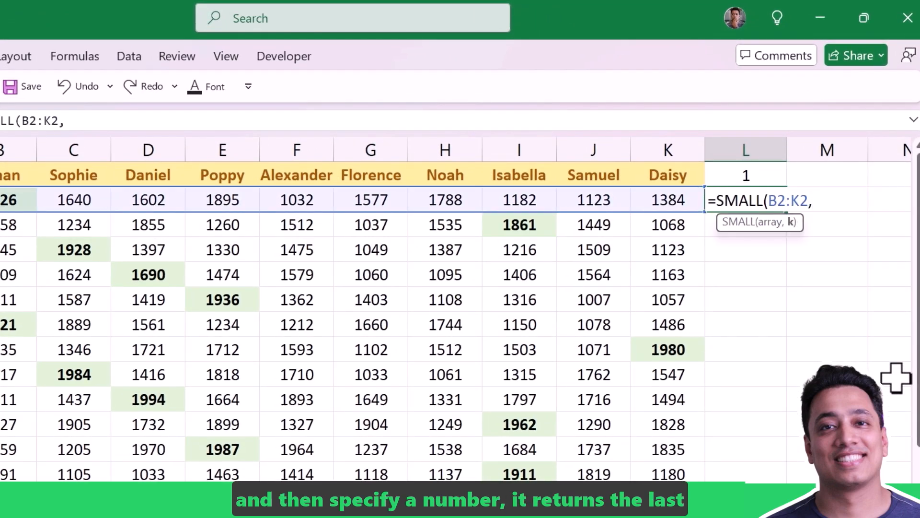
pyautogui.press('Return')
pyautogui.press('Up')
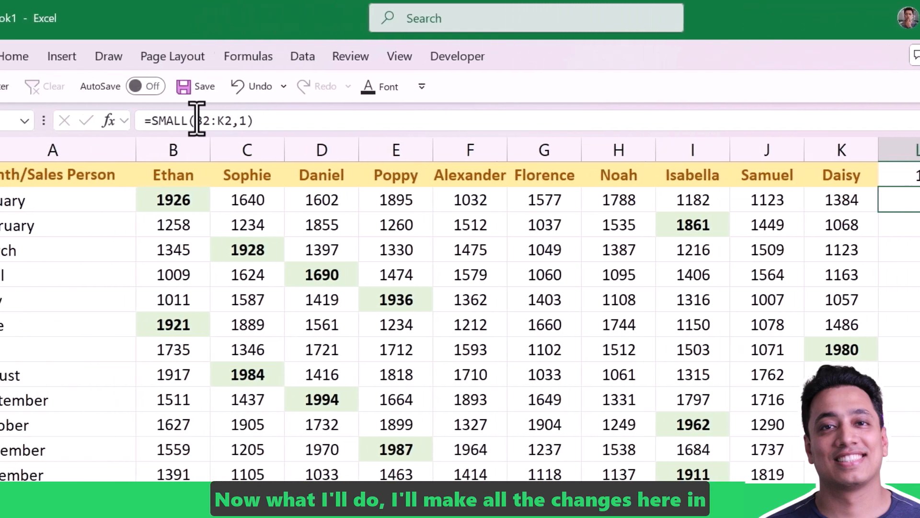
# Adapt the formula text in L2 to SMALL($B2:$K2,L1), copy it, and cancel the cell edit
pyautogui.click(217, 121)
pyautogui.write('$')
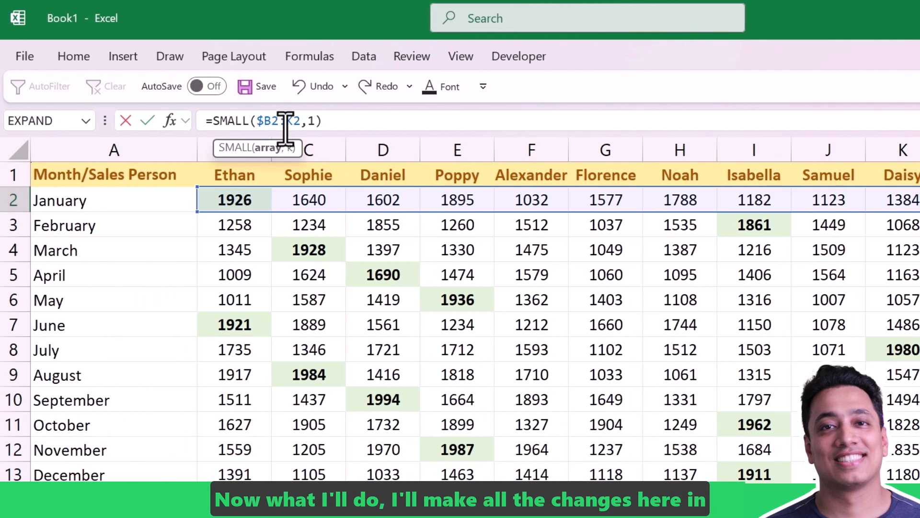
pyautogui.click(289, 121)
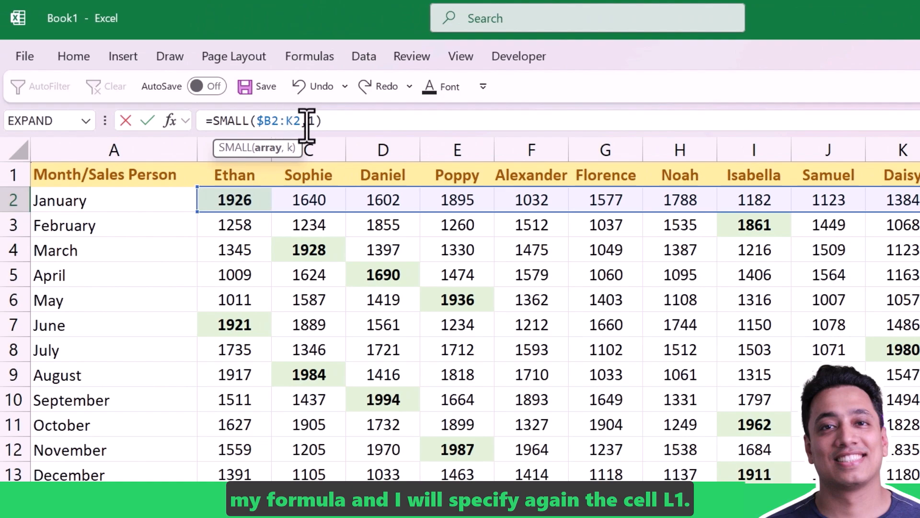
pyautogui.write('$')
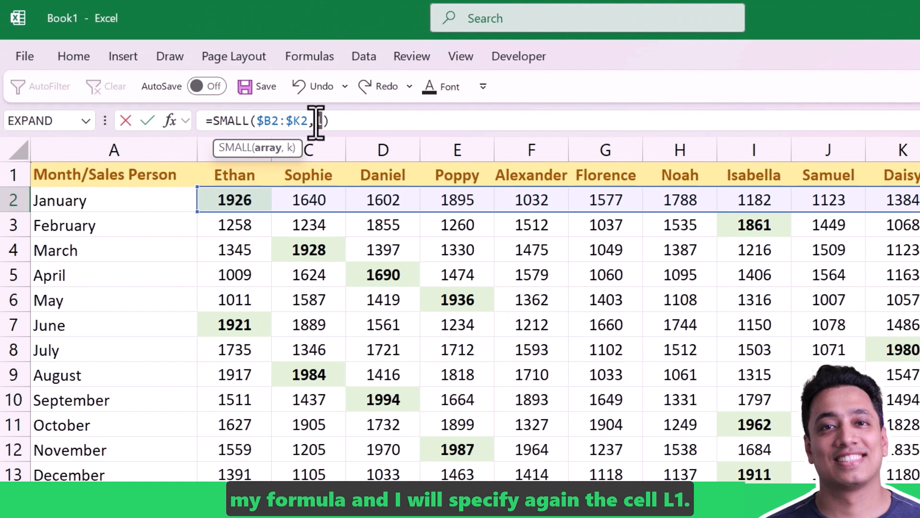
pyautogui.doubleClick(318, 120)
pyautogui.press('BackSpace')
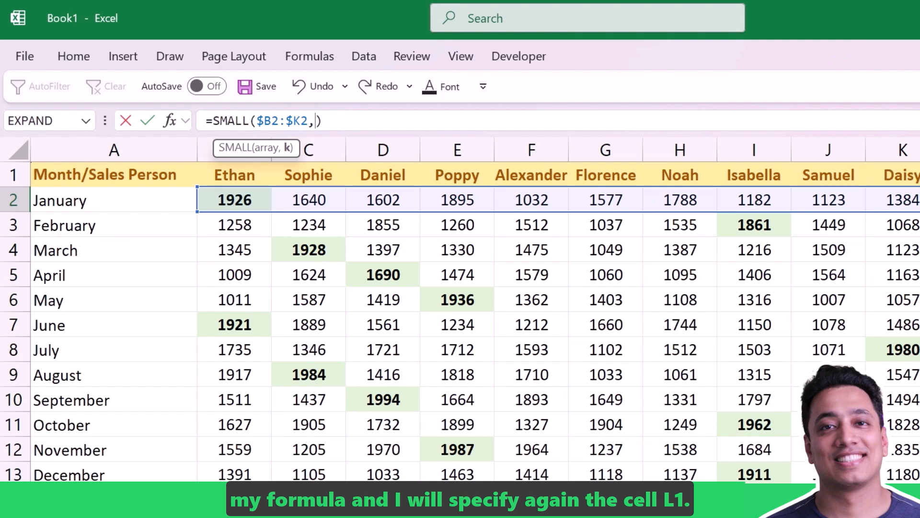
pyautogui.click(813, 179)
pyautogui.moveTo(337, 120); pyautogui.dragTo(358, 123)
pyautogui.press('Escape')
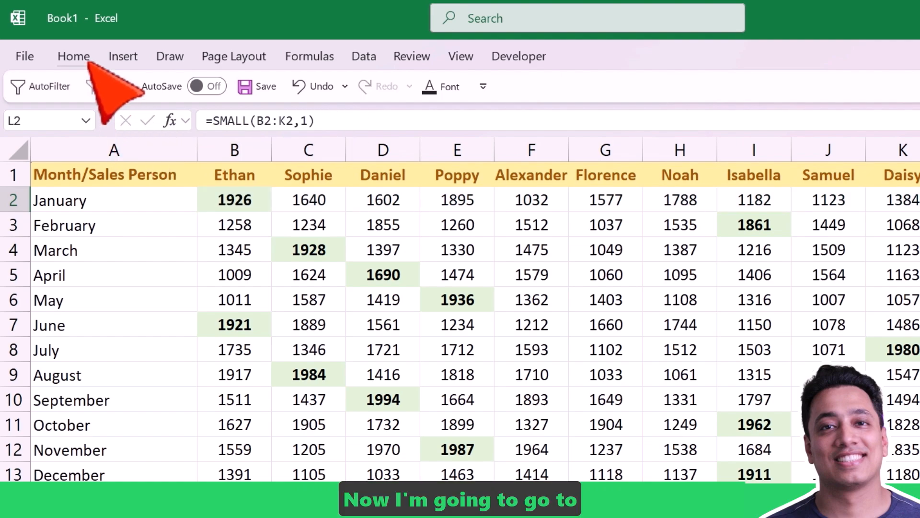
pyautogui.click(73, 56)
pyautogui.click(530, 86)
pyautogui.press('Escape')
pyautogui.press('Escape')
# Create a formula-based conditional formatting rule for the January values B2:K2 with the formula =B2<=SMALL($B2:$K2,L1)
pyautogui.moveTo(232, 199); pyautogui.dragTo(902, 200)
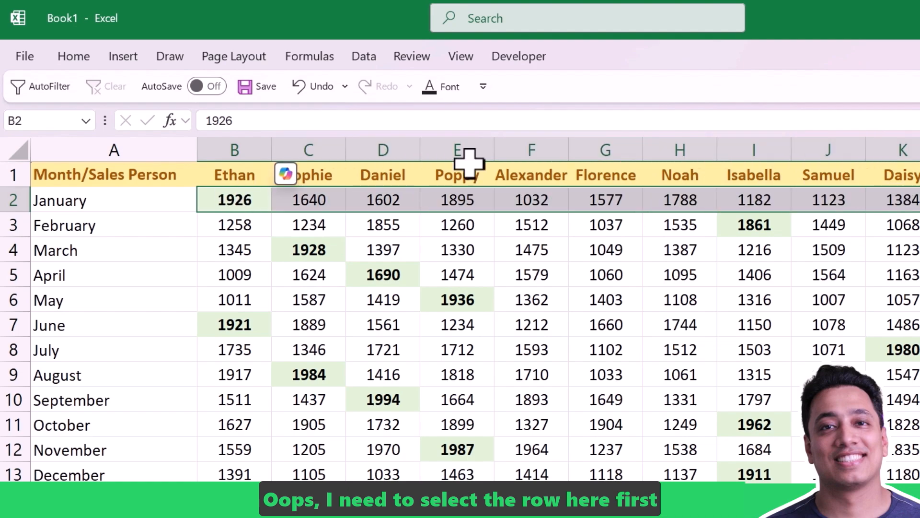
pyautogui.click(74, 56)
pyautogui.click(559, 84)
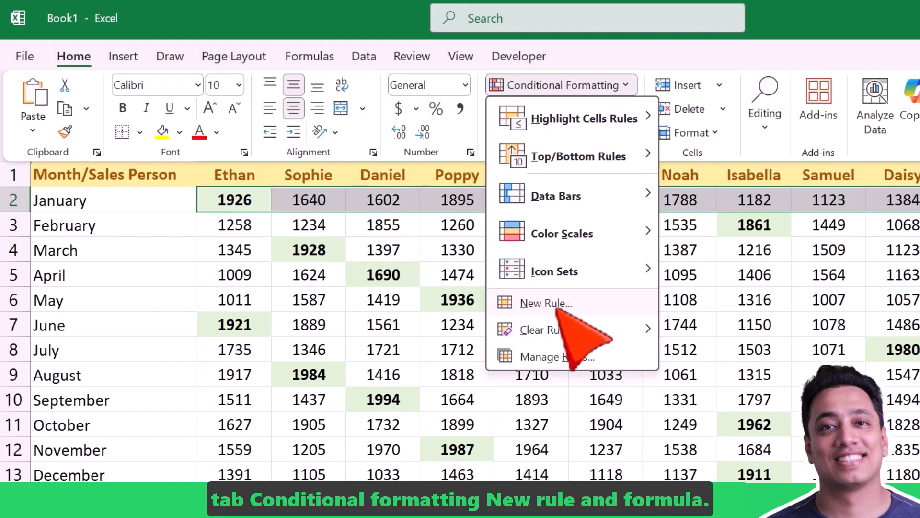
pyautogui.click(552, 301)
pyautogui.click(455, 176)
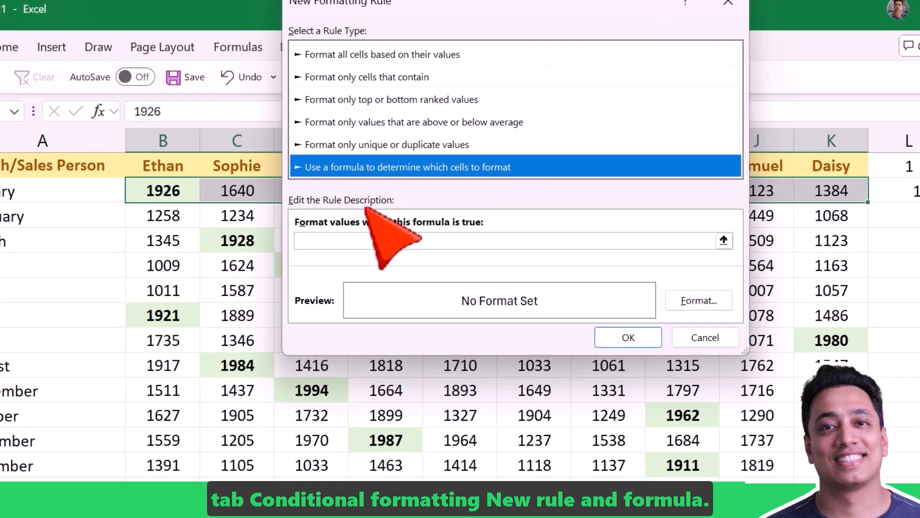
pyautogui.click(404, 249)
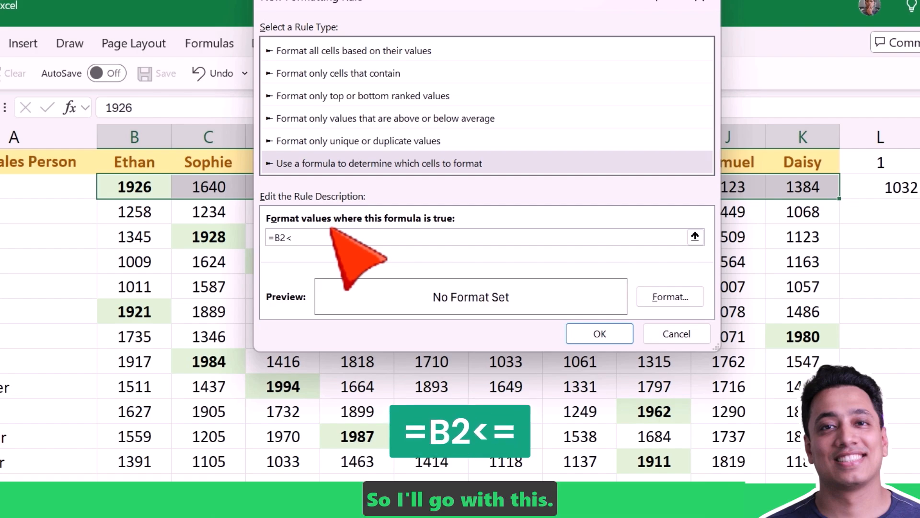
pyautogui.write('SMALL($B2:$K2,L1)')
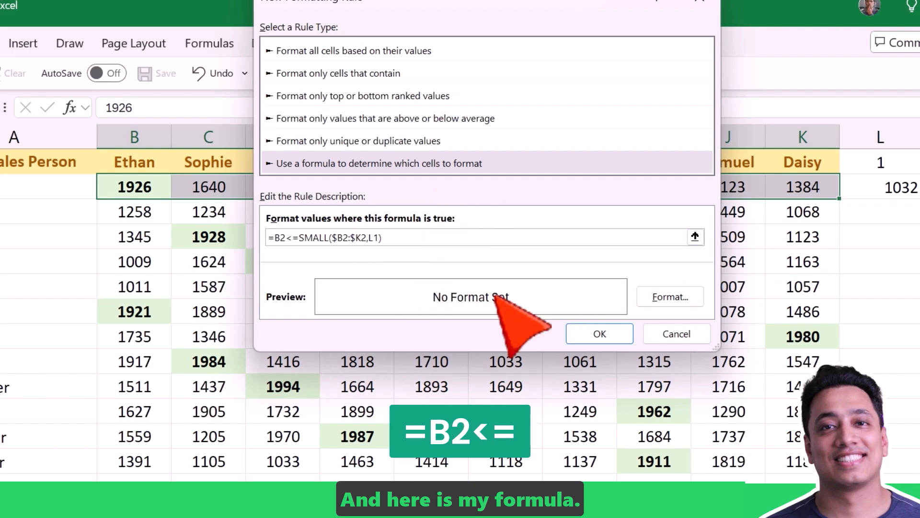
# Set the new rule's format to a light red fill with a bold font style
pyautogui.click(675, 300)
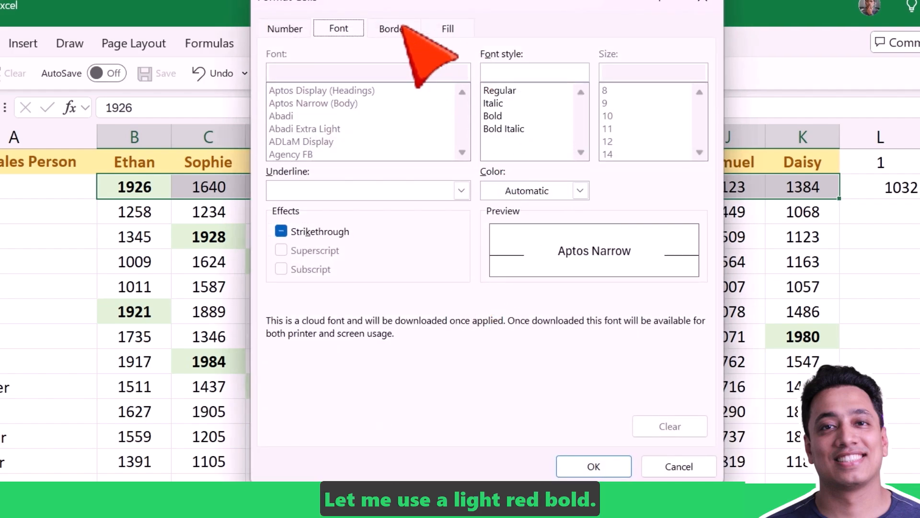
pyautogui.click(448, 29)
pyautogui.click(366, 111)
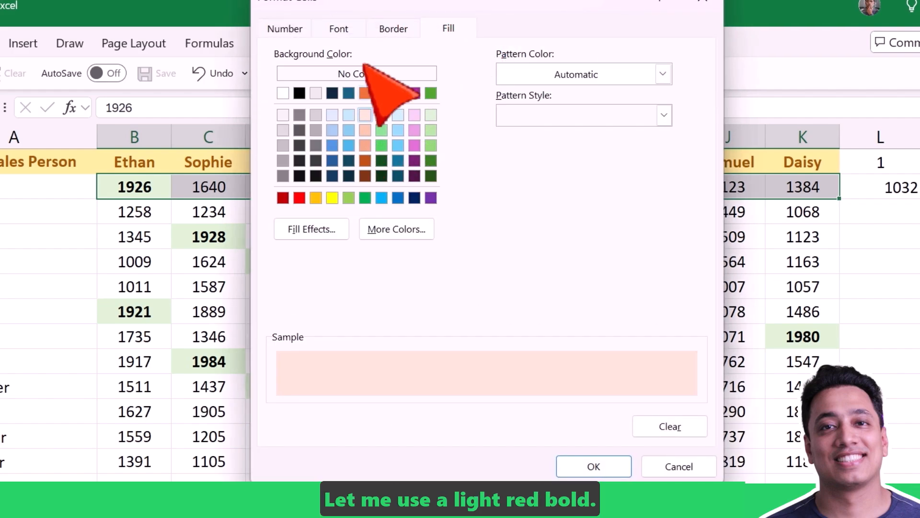
pyautogui.click(360, 32)
pyautogui.click(503, 116)
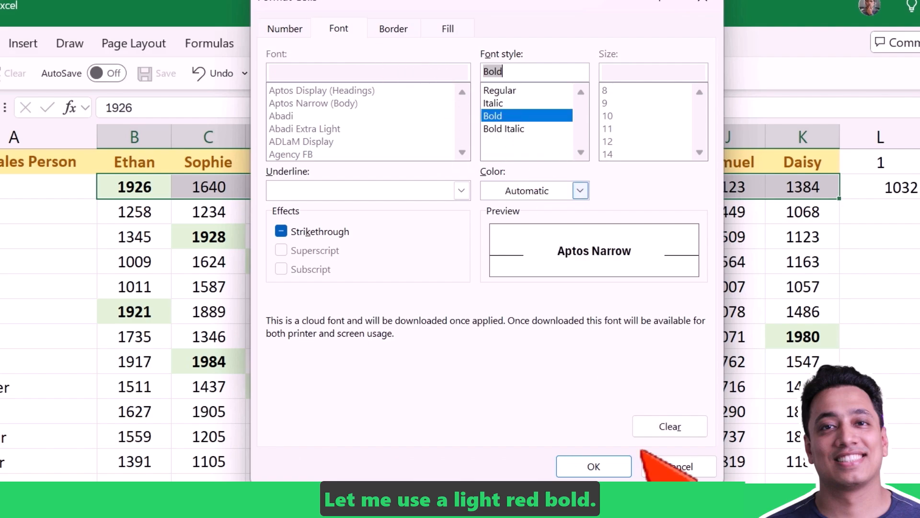
pyautogui.click(594, 467)
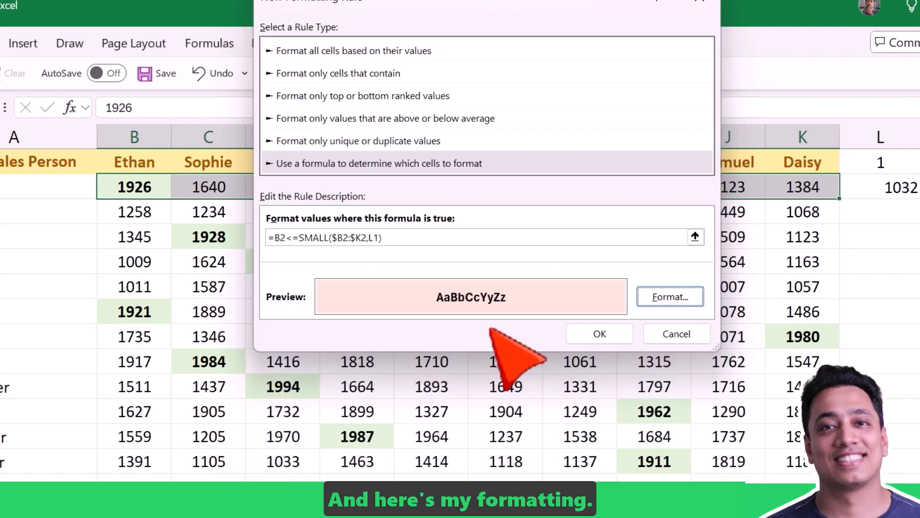
# Make the L1 reference absolute so the rule formula reads =B2<=SMALL($B2:$K2,$L$1), and apply the rule
pyautogui.click(369, 238)
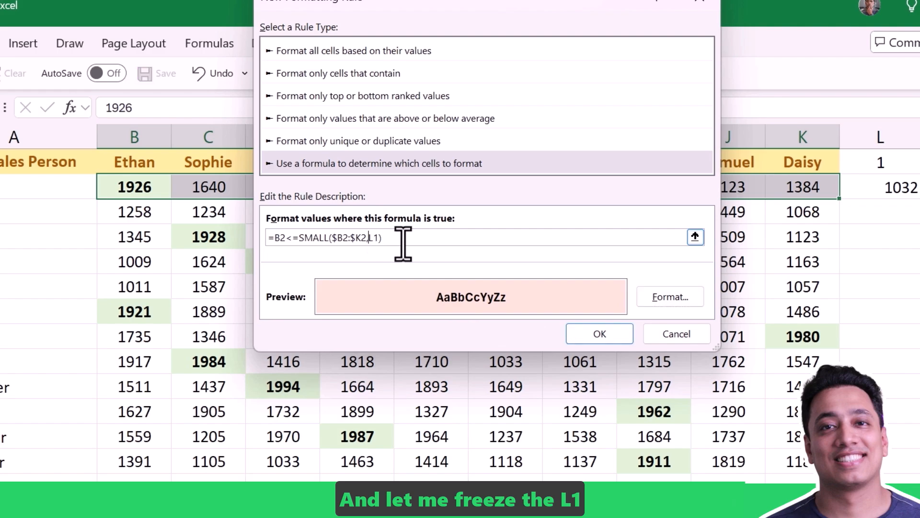
pyautogui.write('$')
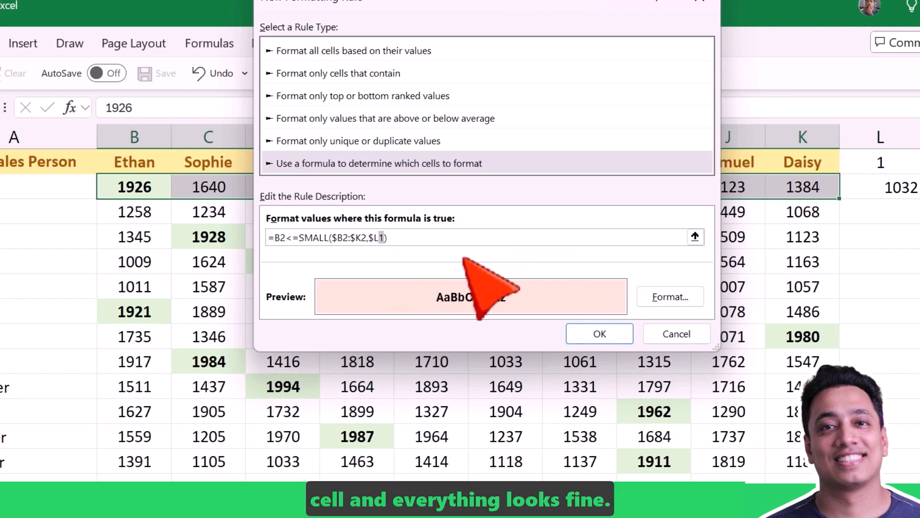
pyautogui.click(385, 238)
pyautogui.click(379, 238)
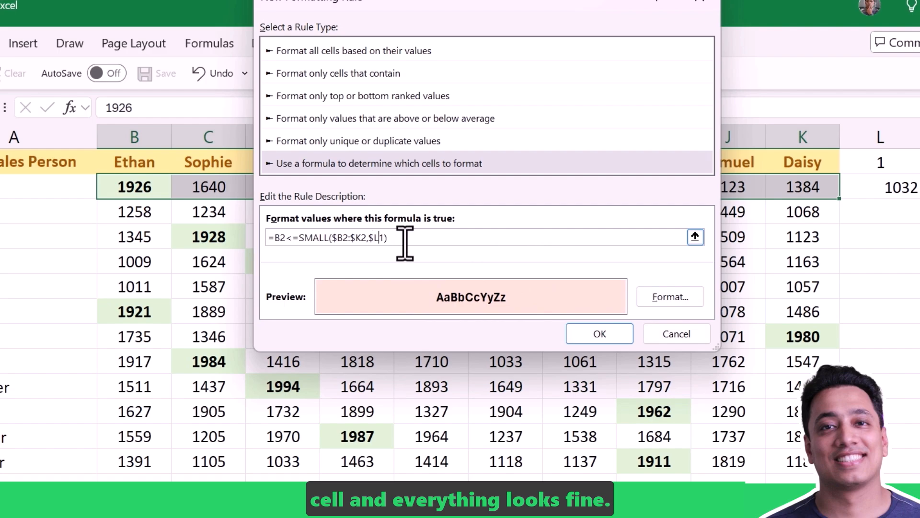
pyautogui.write('$')
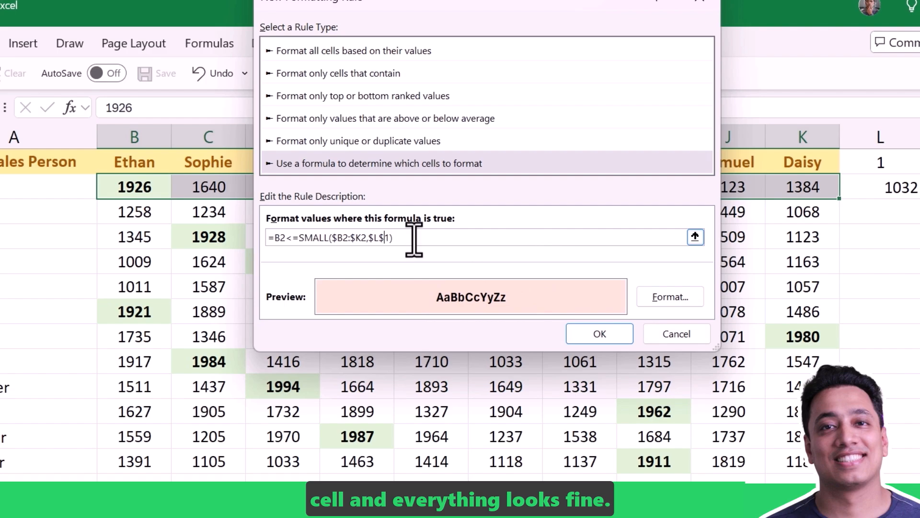
pyautogui.click(586, 335)
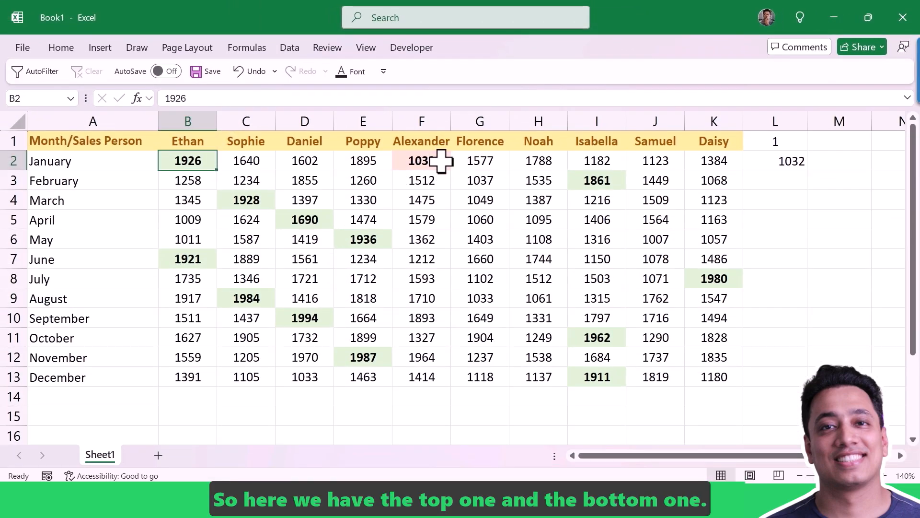
# Clear the helper formula from L2 and copy the formatting of the January values B2:K2 onto B3:K13 with Format Painter
pyautogui.click(790, 161)
pyautogui.press('Delete')
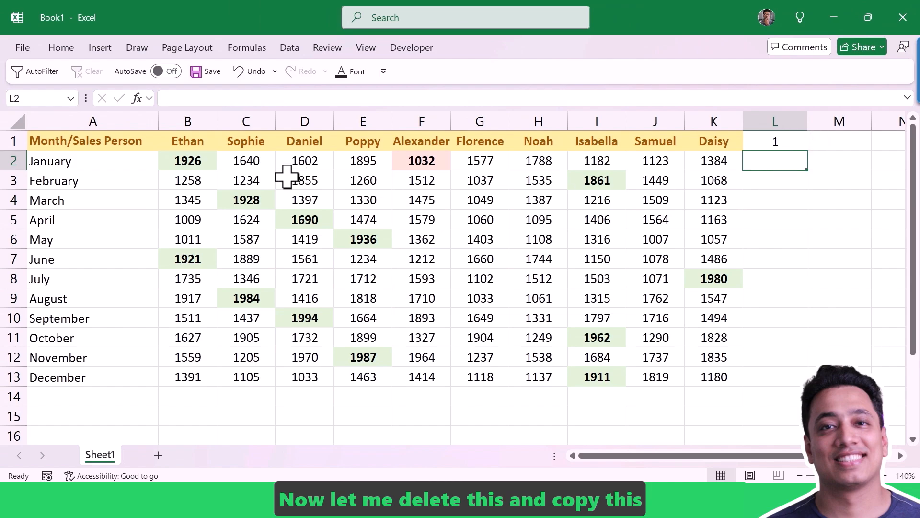
pyautogui.moveTo(205, 163); pyautogui.dragTo(711, 156)
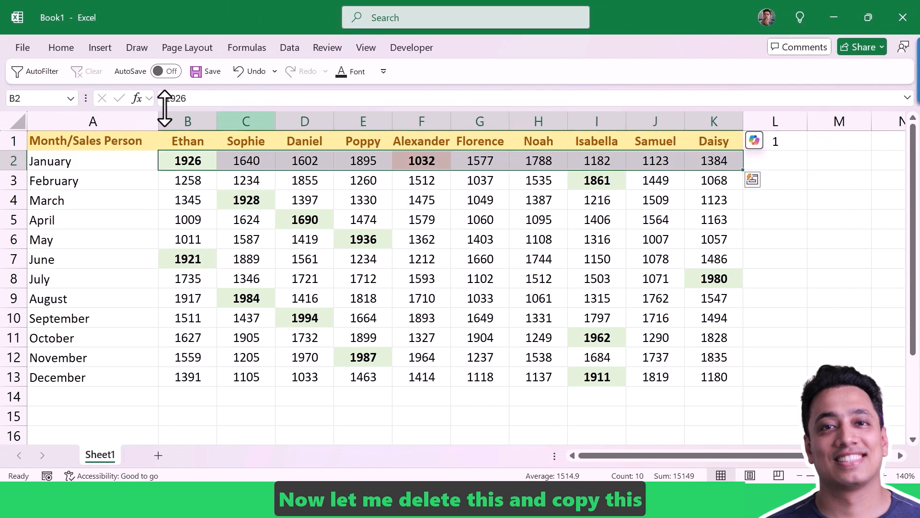
pyautogui.click(61, 48)
pyautogui.click(55, 106)
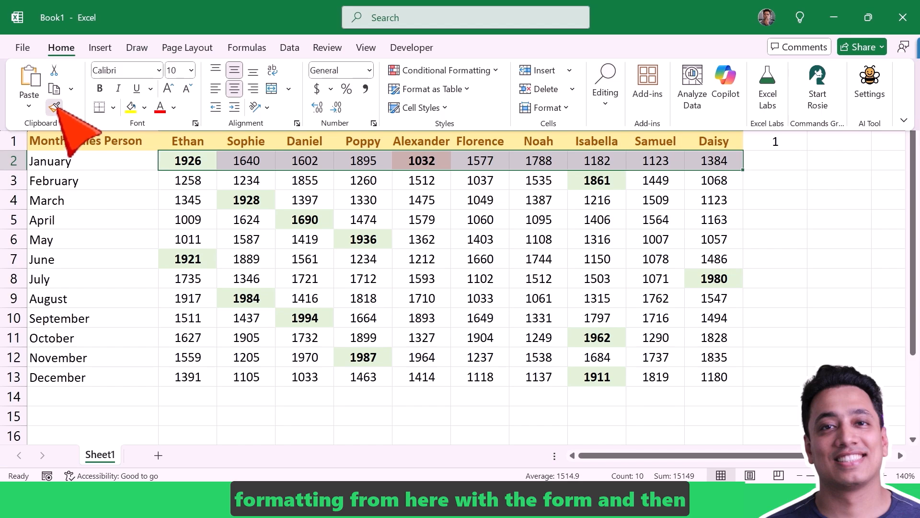
pyautogui.moveTo(188, 181)
pyautogui.mouseDown()
pyautogui.moveTo(614, 318)
pyautogui.moveTo(712, 378)
pyautogui.mouseUp()
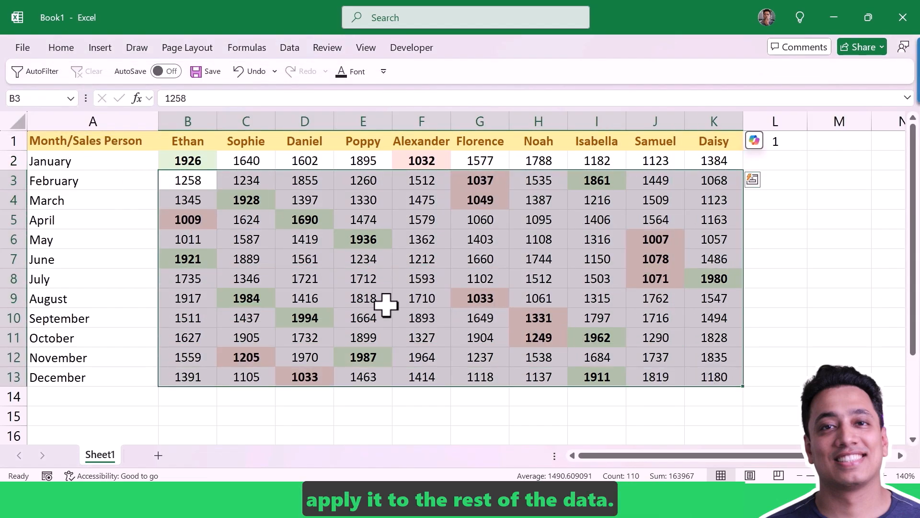
pyautogui.click(821, 257)
# Enter 2 in cell L1 to test both the top and bottom highlighting rules
pyautogui.click(777, 144)
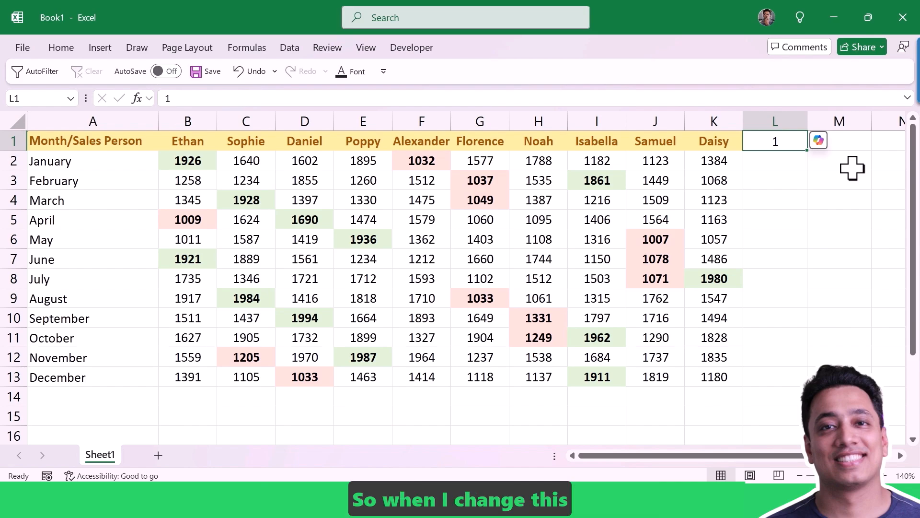
pyautogui.write('2')
pyautogui.press('Return')
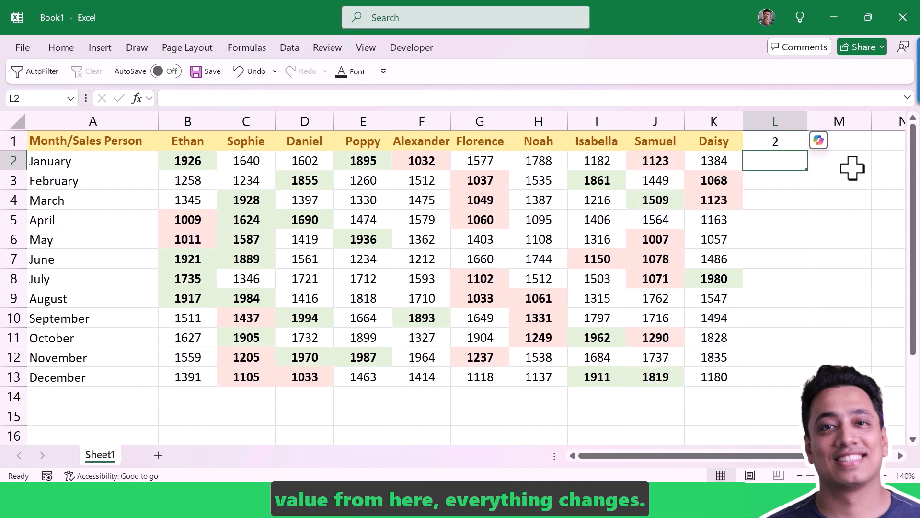
pyautogui.press('Up')
pyautogui.press('Down')
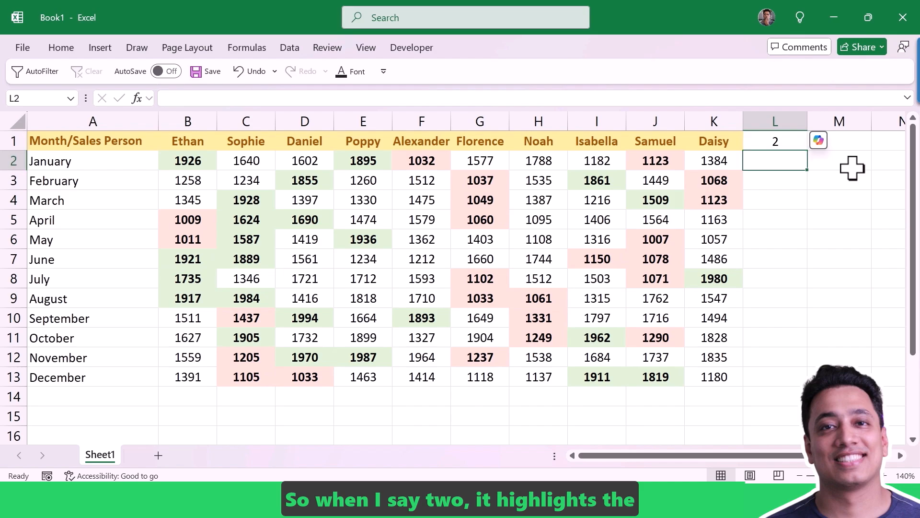